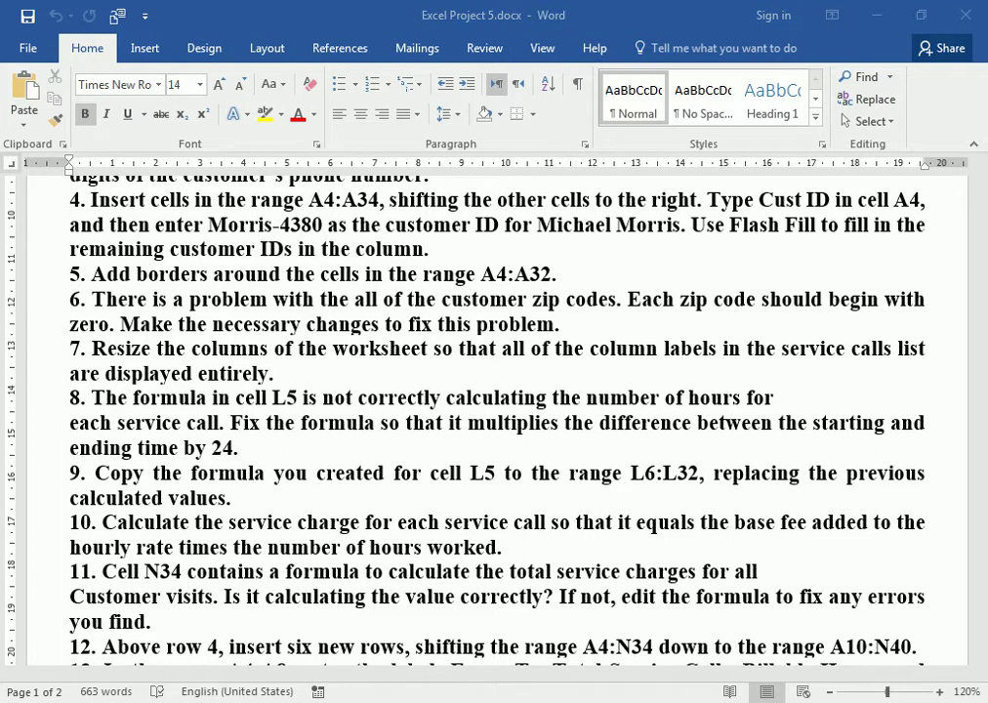
Step: Highlight item 6 in the Word instructions about giving each zip code a leading zero
drag(92, 299, 529, 299)
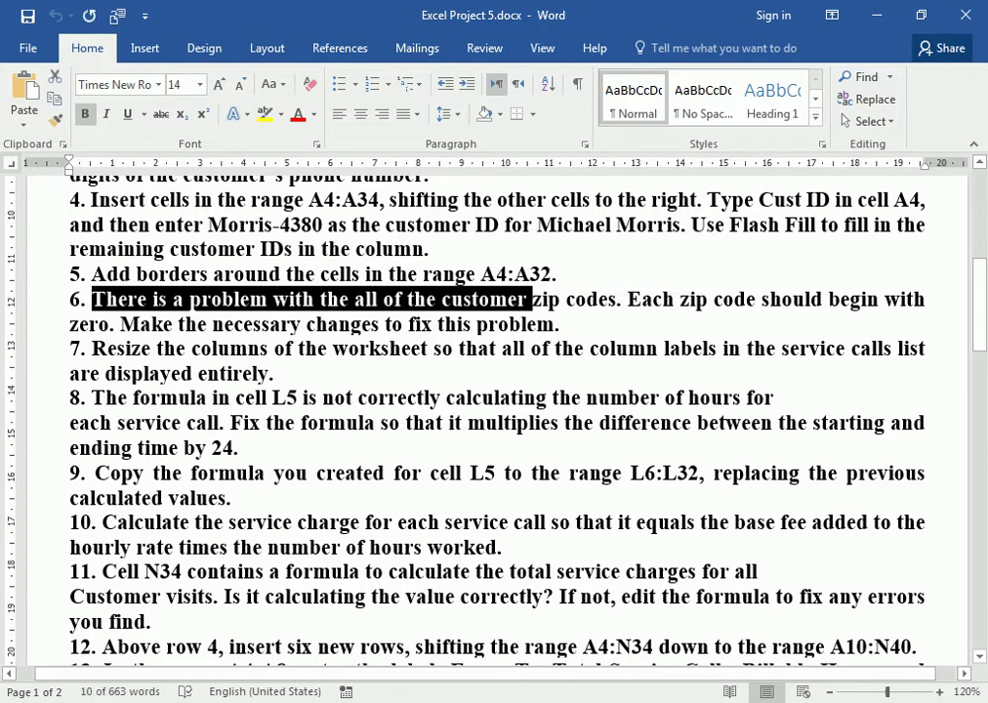
click(473, 299)
click(622, 298)
drag(622, 299, 759, 299)
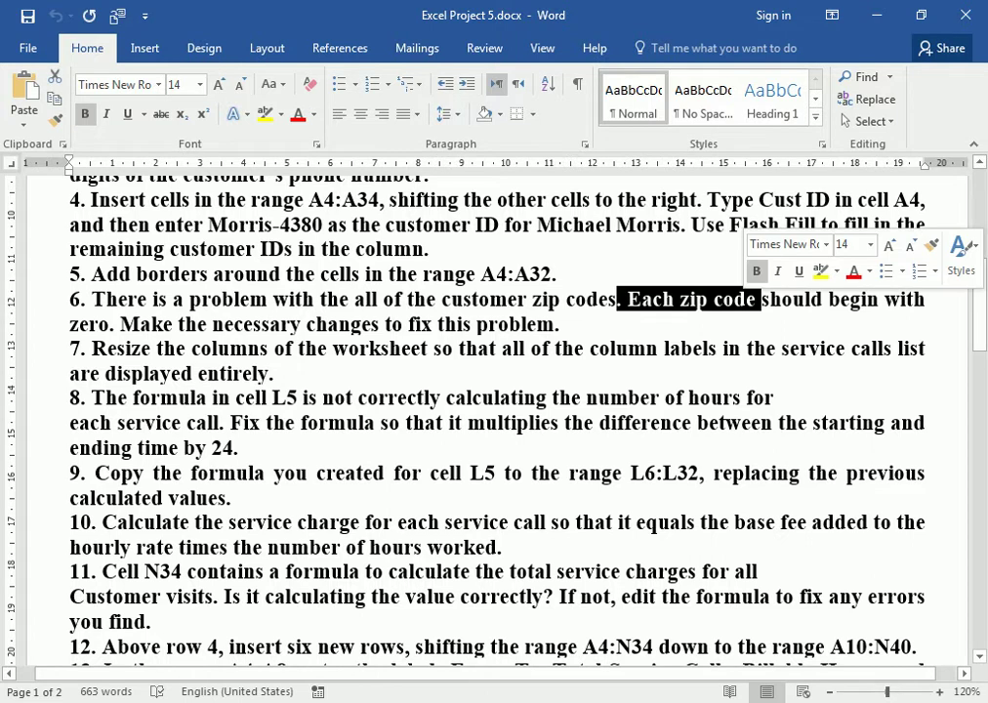
drag(120, 324, 70, 324)
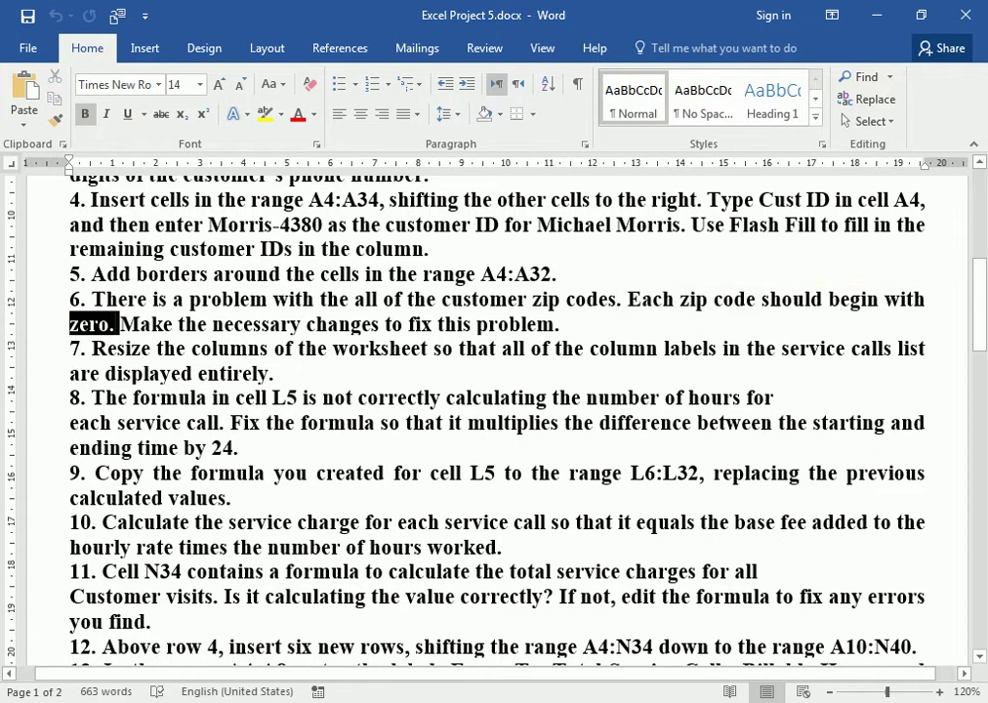
click(116, 325)
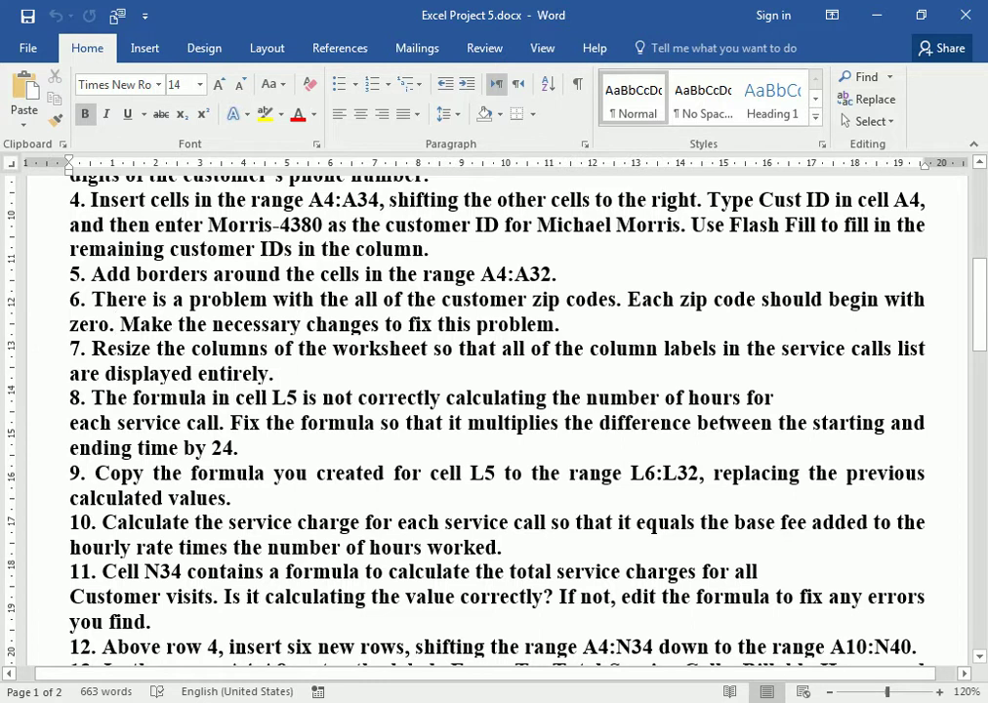
drag(306, 324, 553, 325)
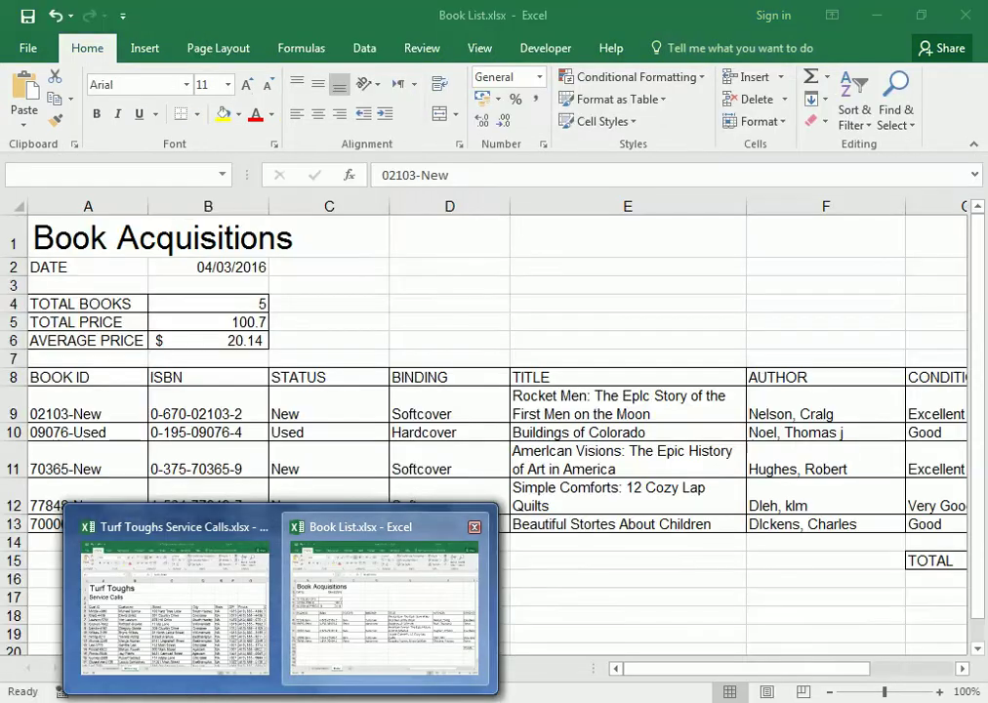
Step: Bring up the Turf Toughs Service Calls workbook and widen ZIP column F slightly
click(386, 617)
click(177, 645)
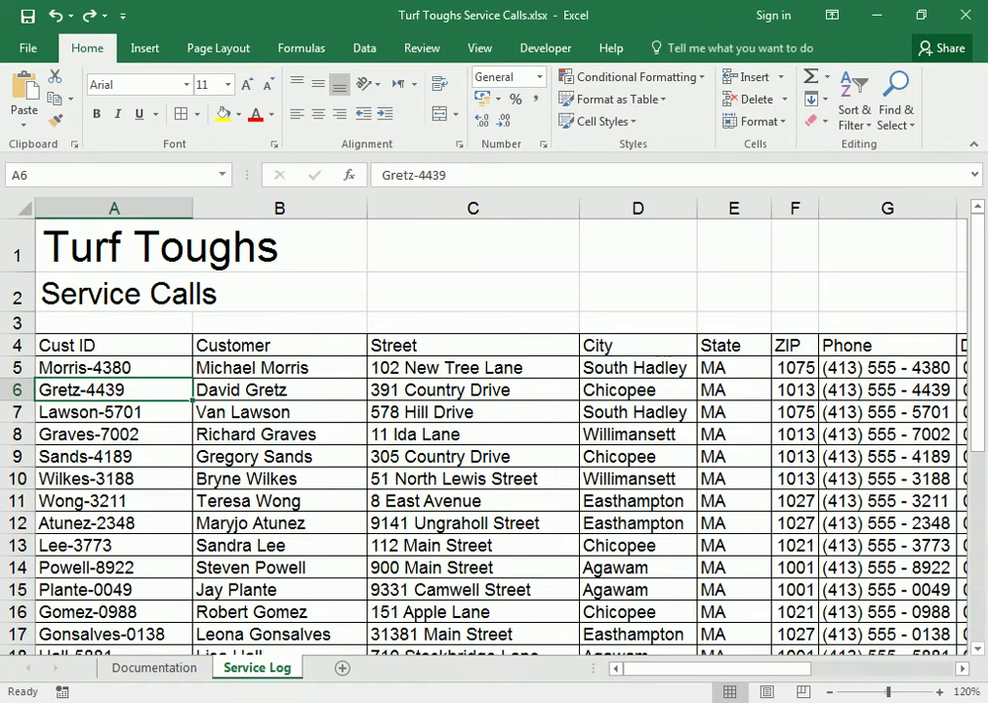
drag(818, 208, 841, 208)
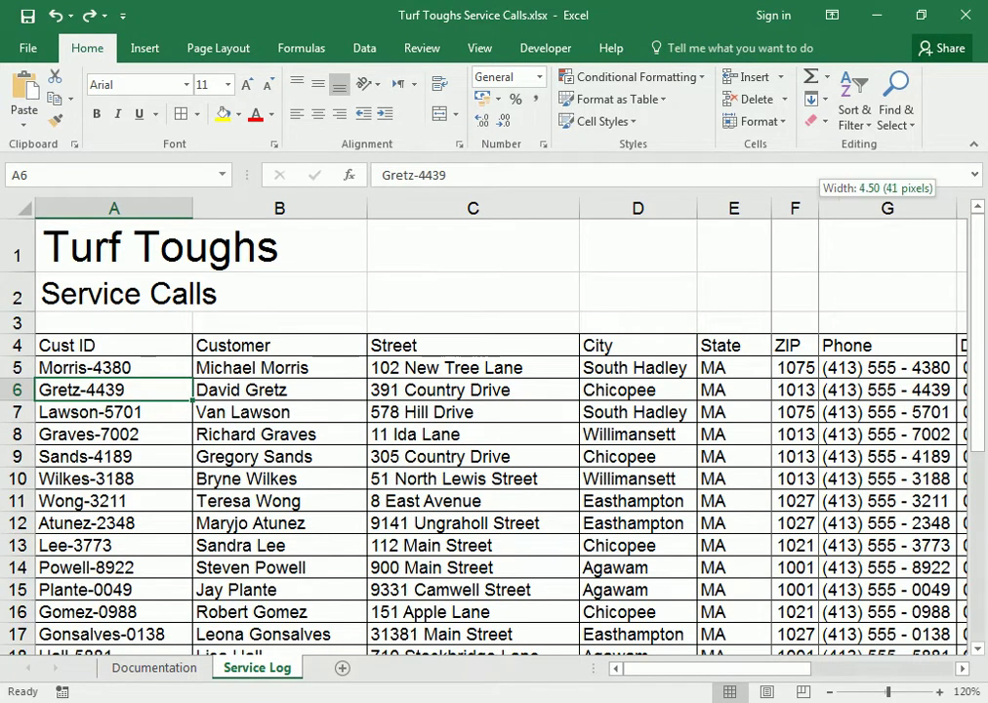
Step: Try entering 01075 in F5, which Excel still shows as 1075
click(805, 368)
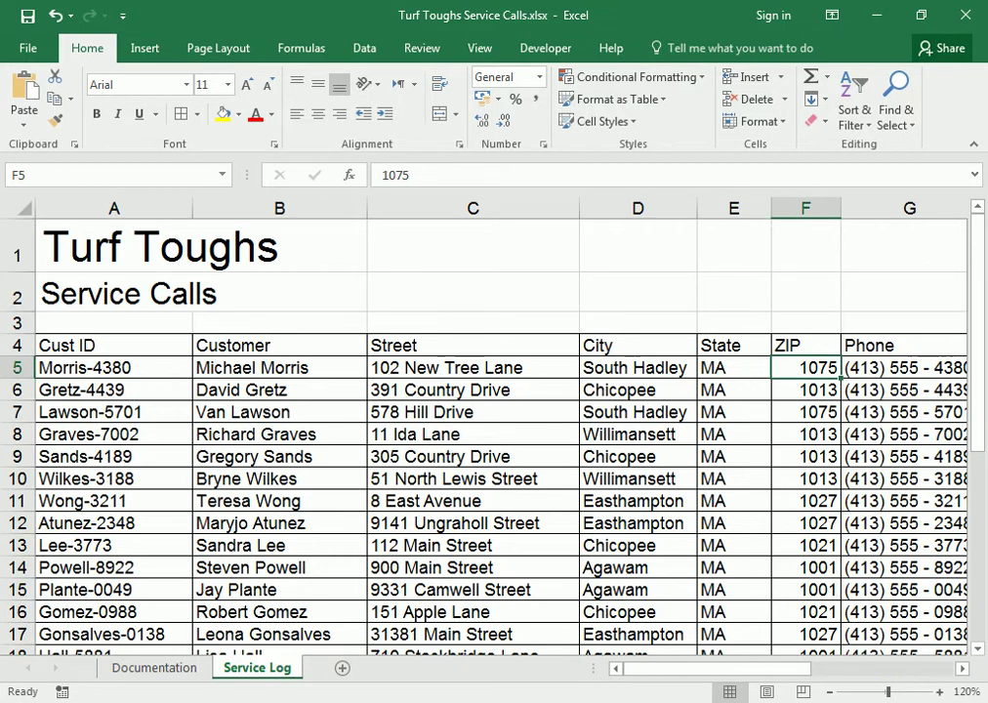
click(382, 174)
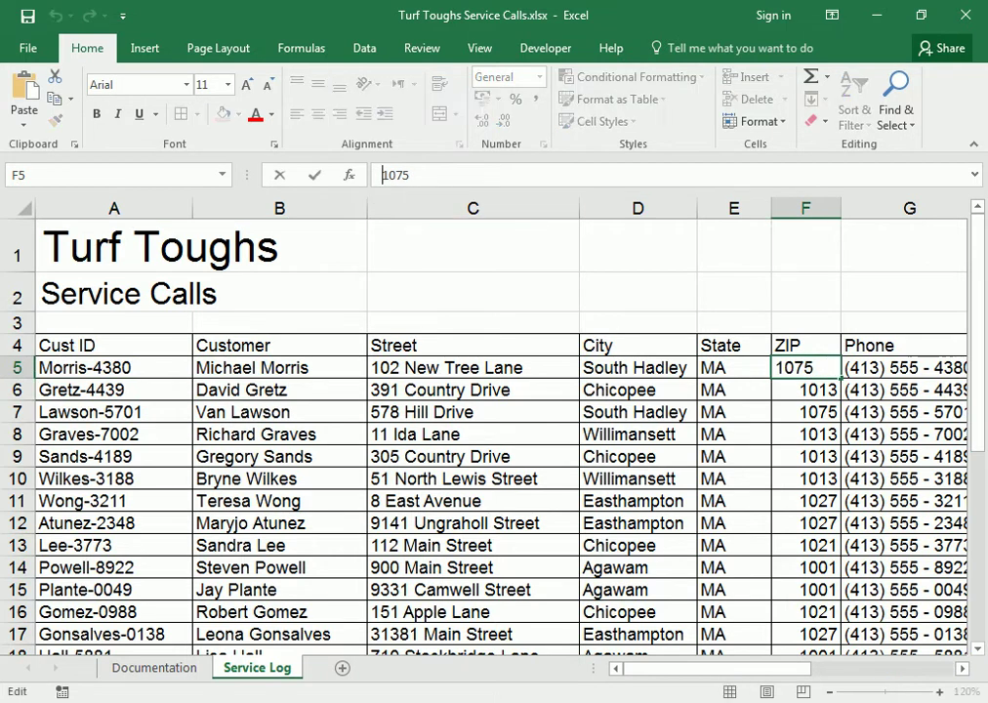
text(0)
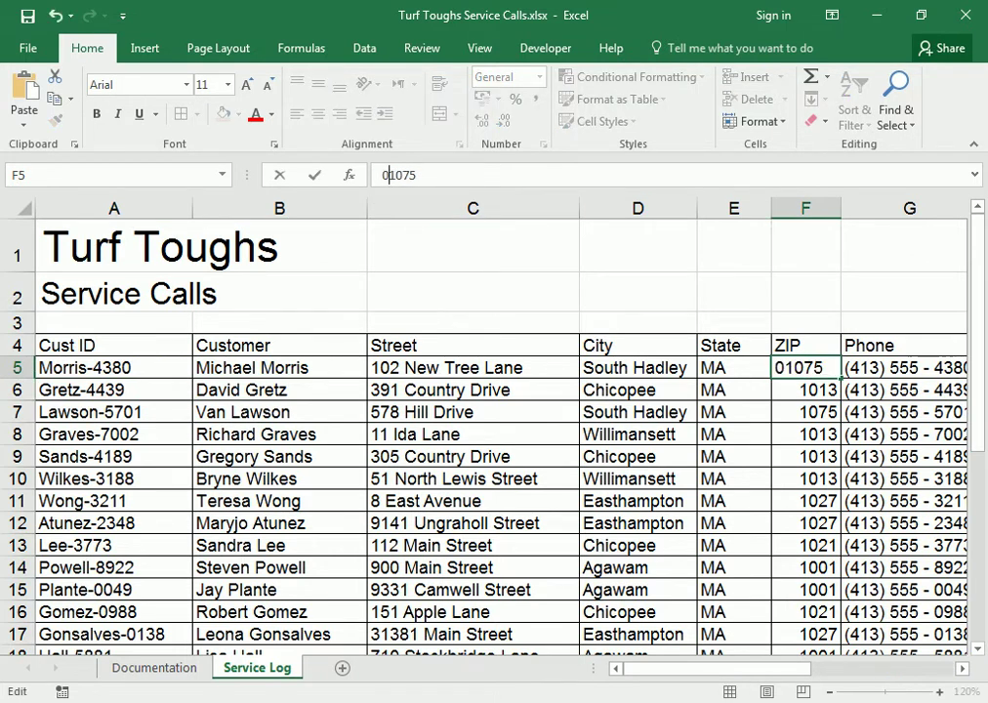
key(Return)
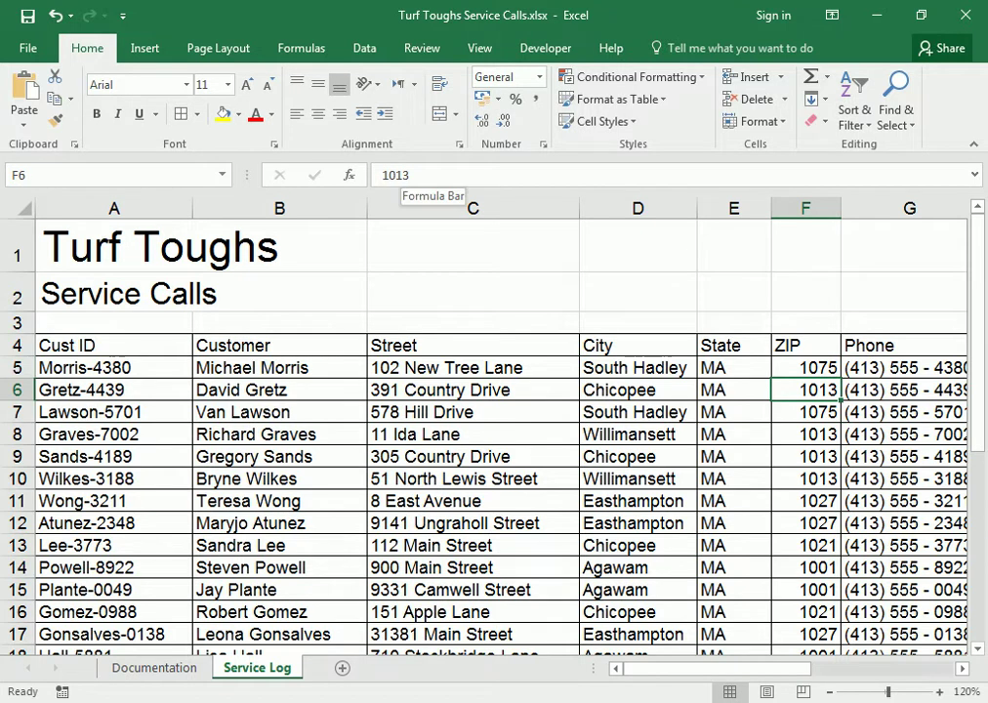
click(806, 367)
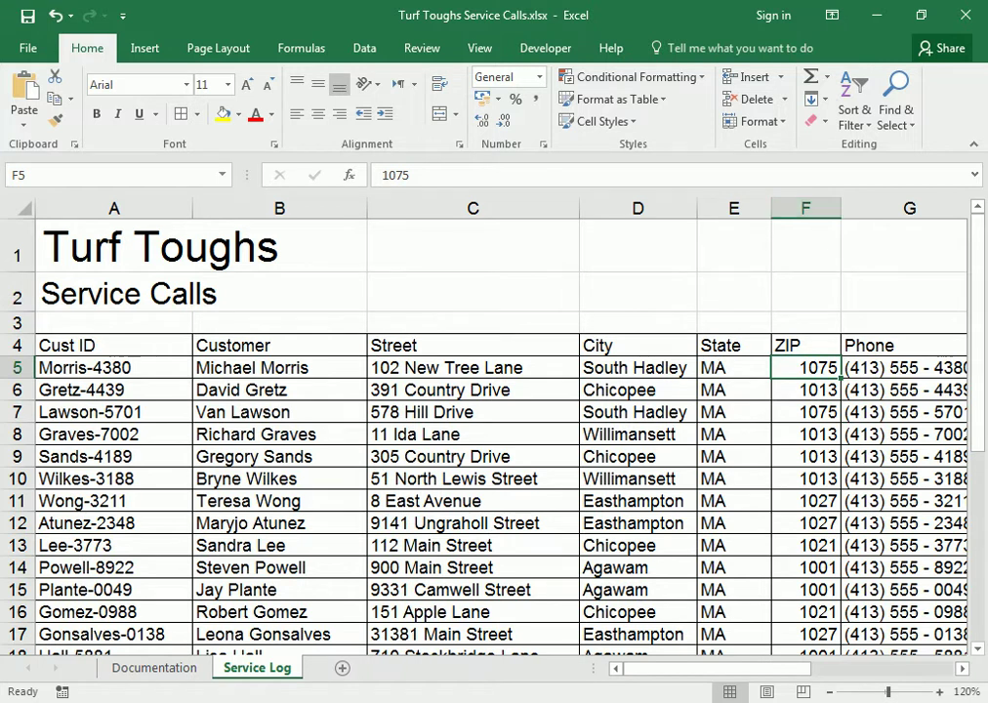
Step: Select the ZIP cells F4:F32 and apply the Text category in Format Cells
mouse_move(806, 345)
mouse_down()
mouse_move(927, 653)
mouse_move(838, 574)
mouse_up()
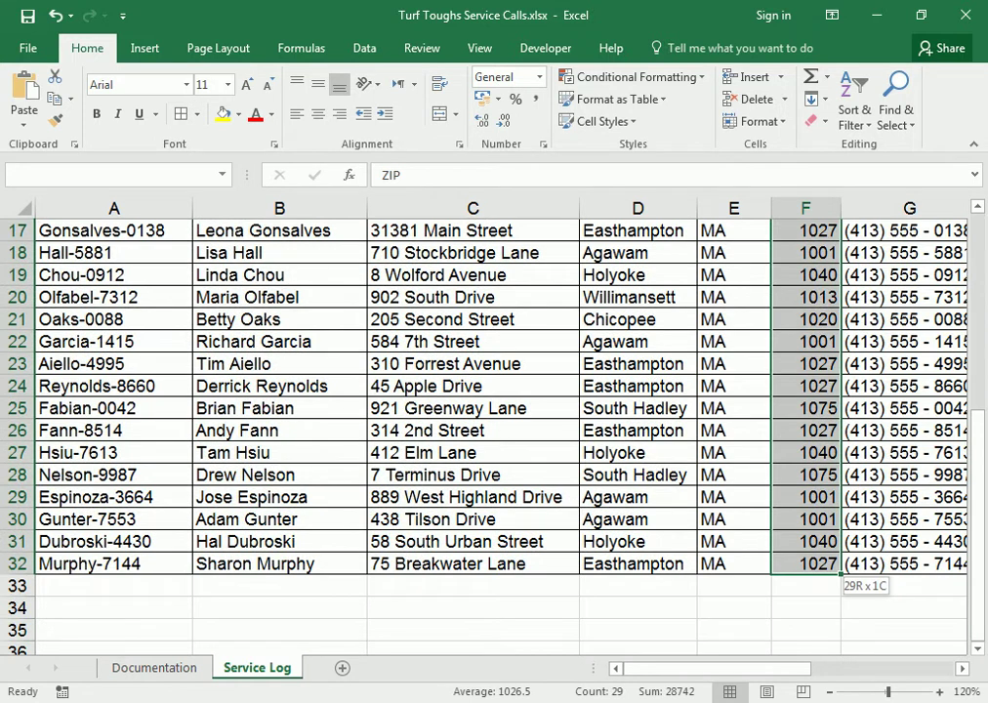
scroll(489, 430, up, 5)
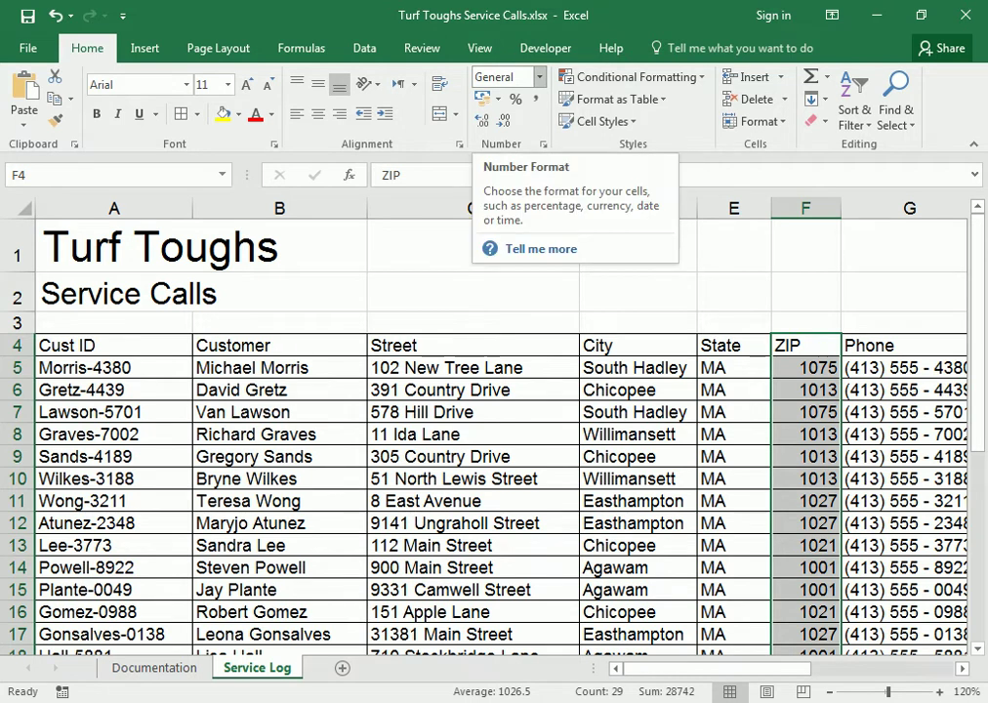
click(503, 77)
key(alt+Down)
key(Down)
key(Down)
key(Down)
key(Down)
key(Down)
key(Down)
key(Down)
key(Down)
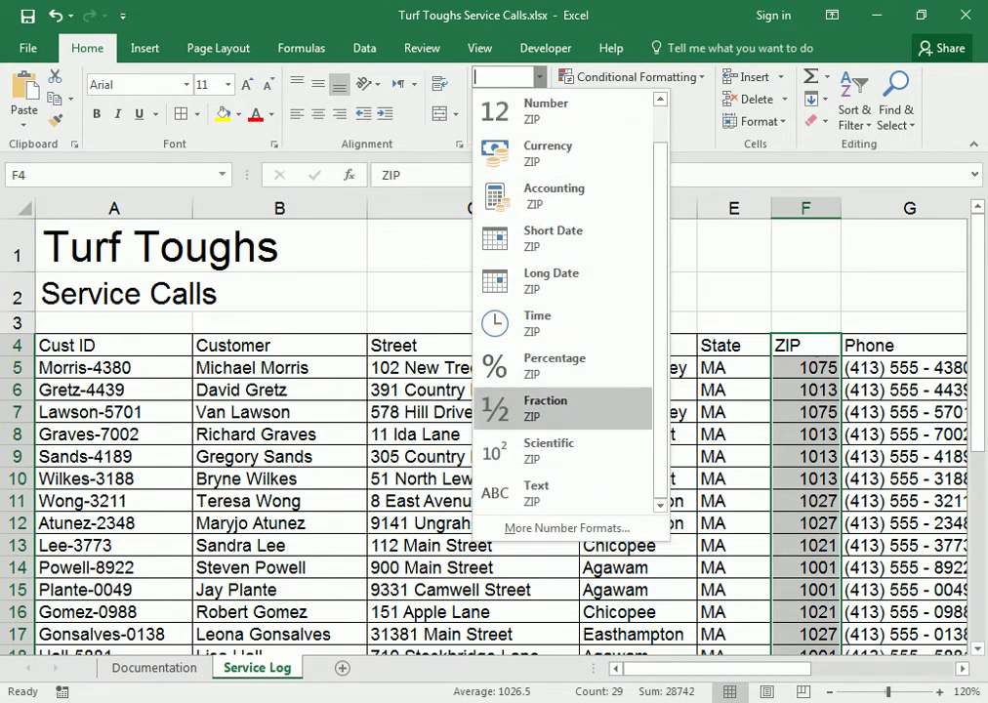
key(Up)
key(Up)
key(Up)
key(Up)
key(Up)
key(Up)
key(Escape)
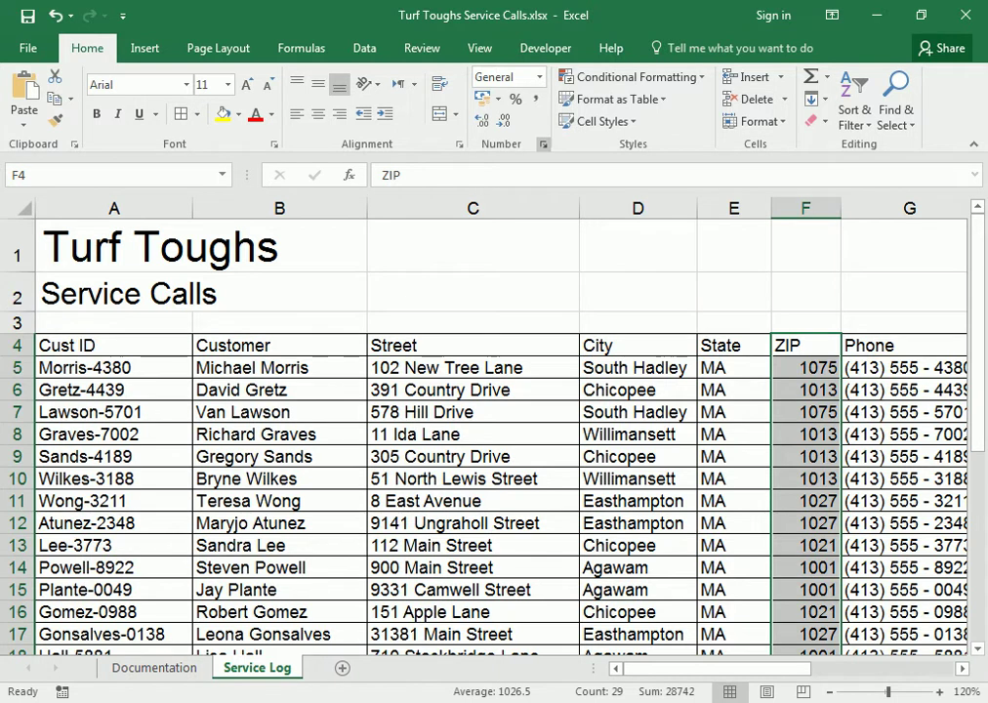
click(544, 143)
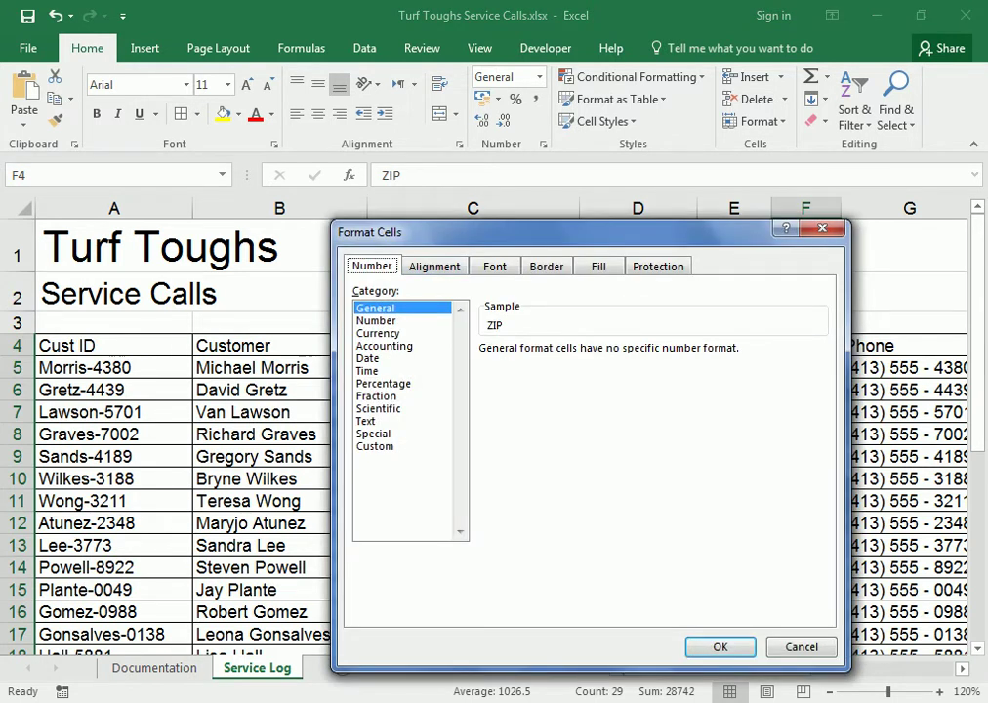
click(371, 420)
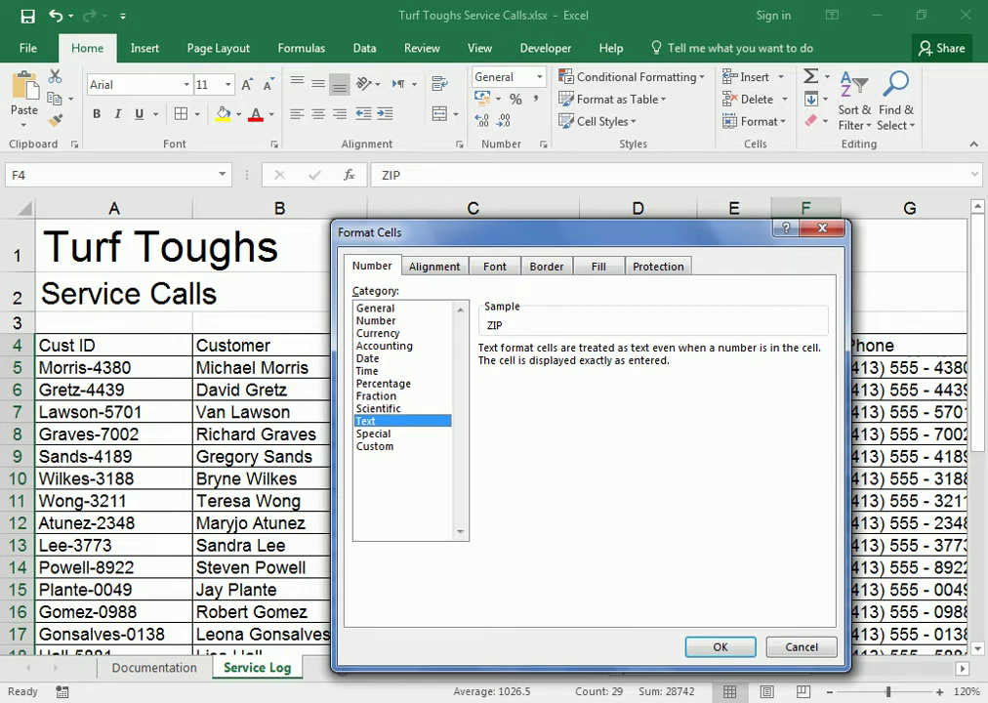
key(Return)
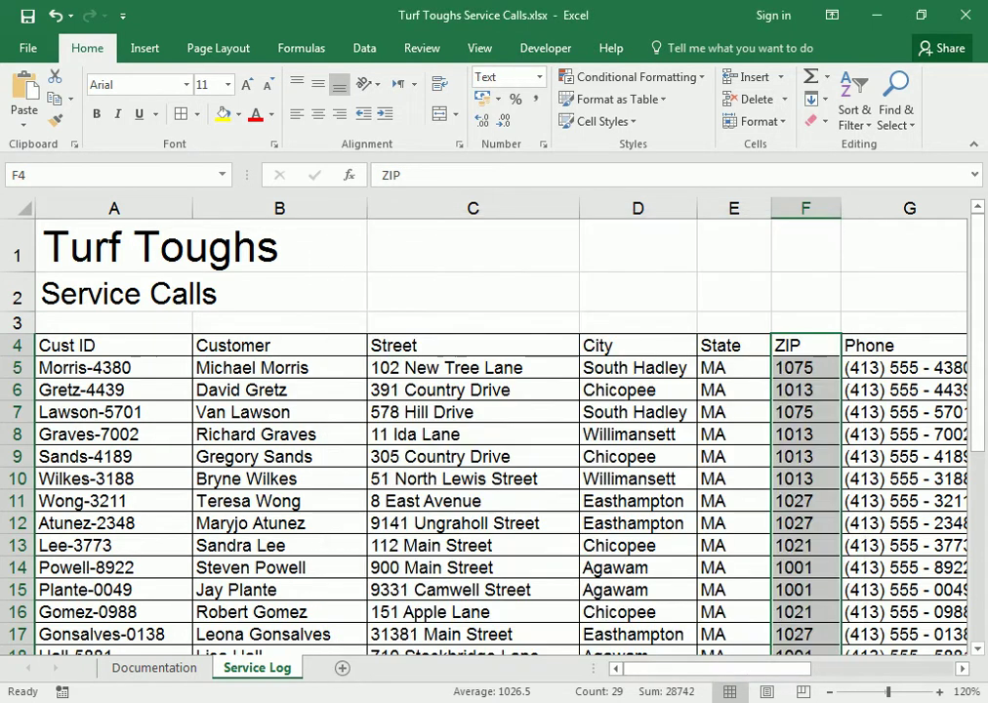
Step: Give the ZIPs in F5–F7 a leading zero (01075, 01013, 01075)
click(805, 367)
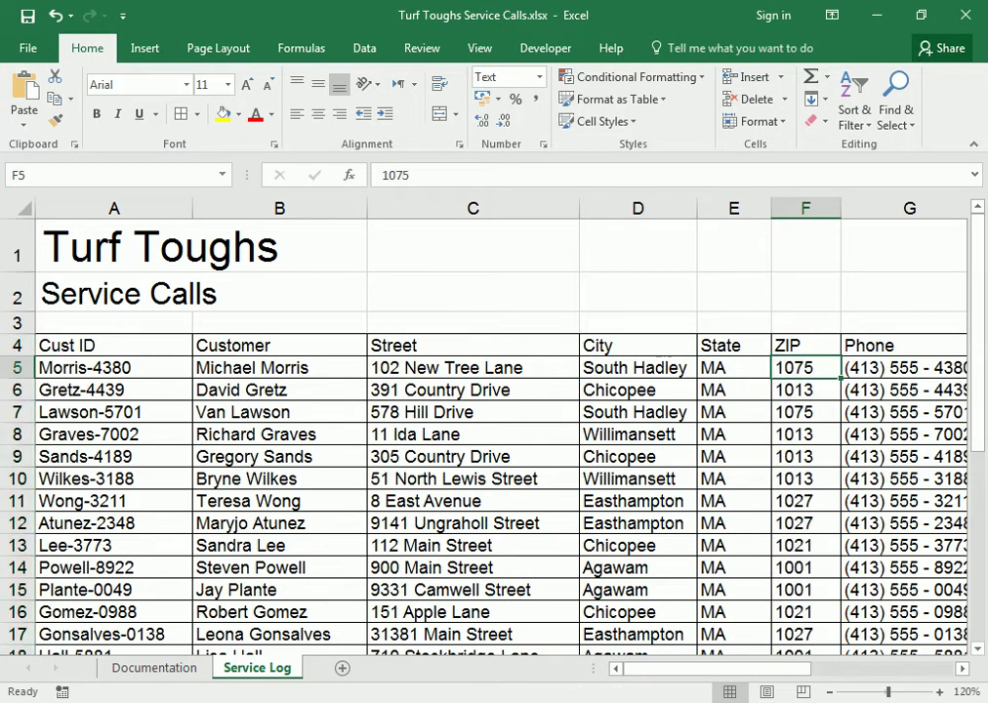
click(382, 175)
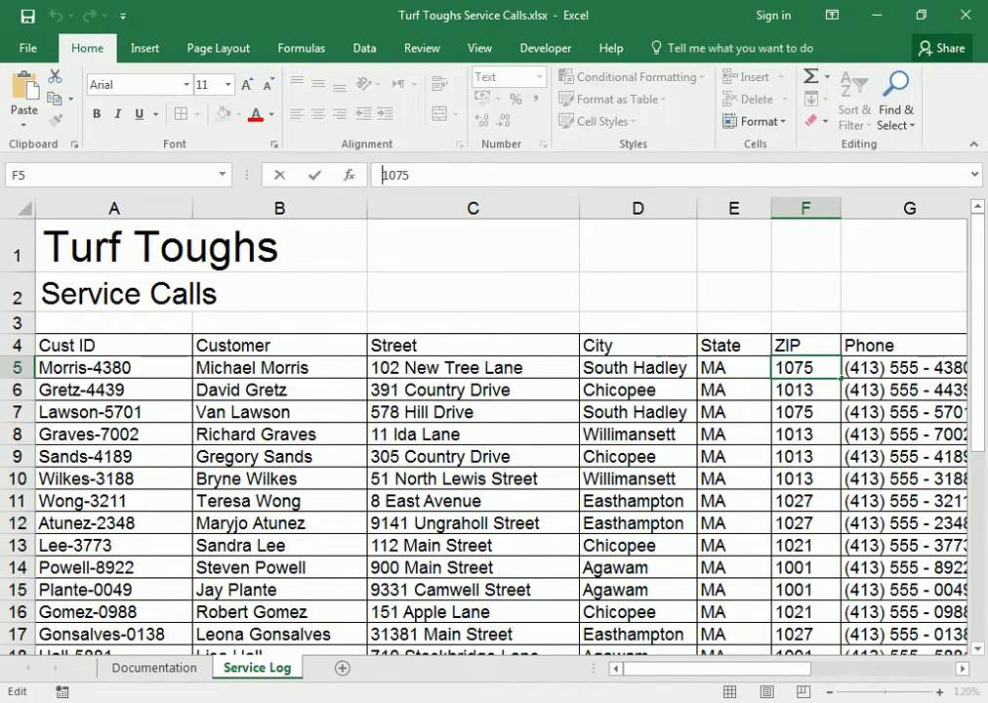
text(0)
key(Return)
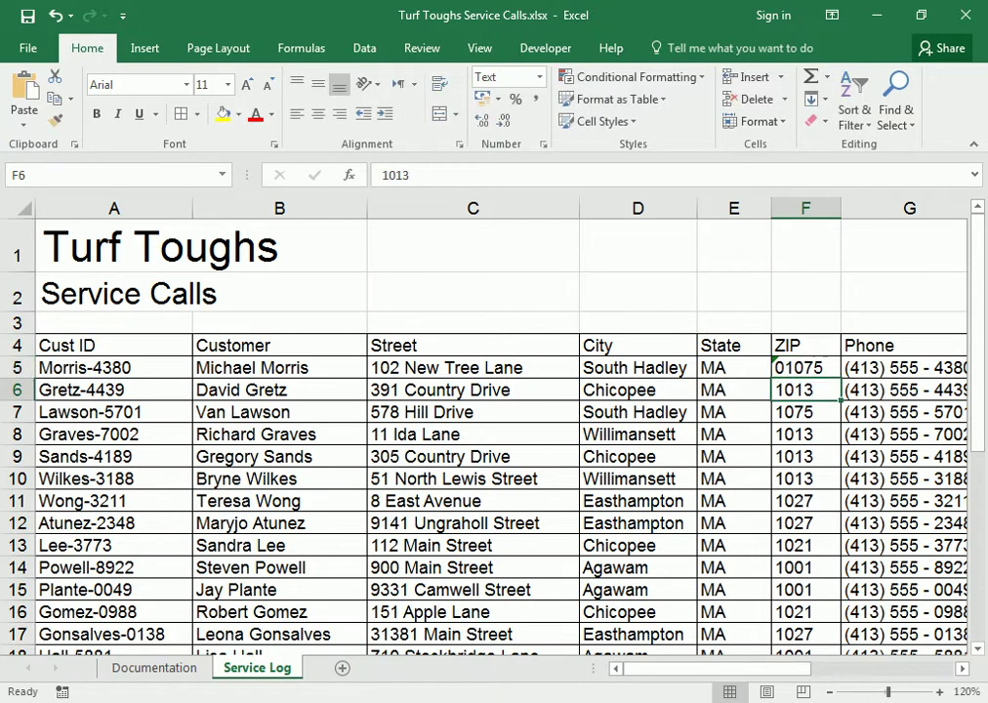
click(382, 174)
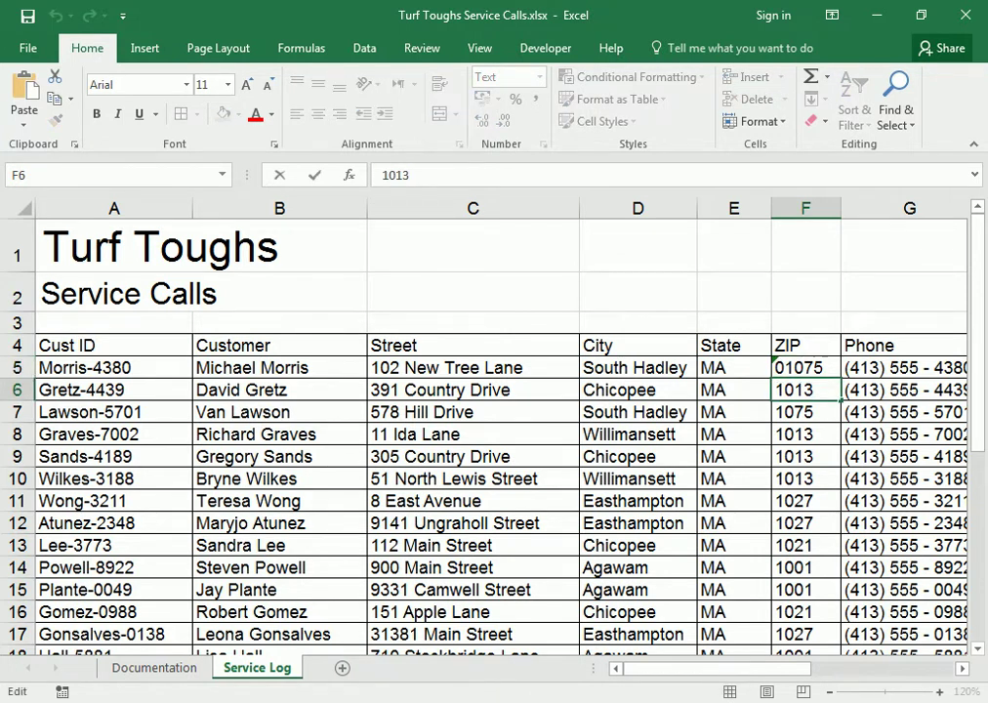
text(0)
key(Return)
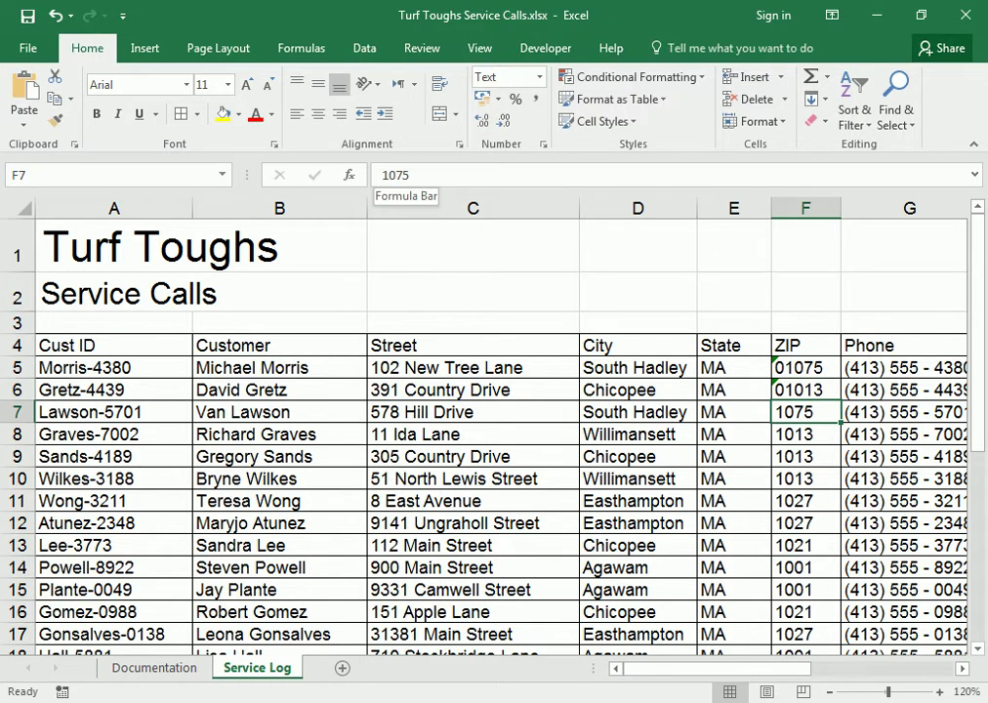
click(382, 175)
text(0)
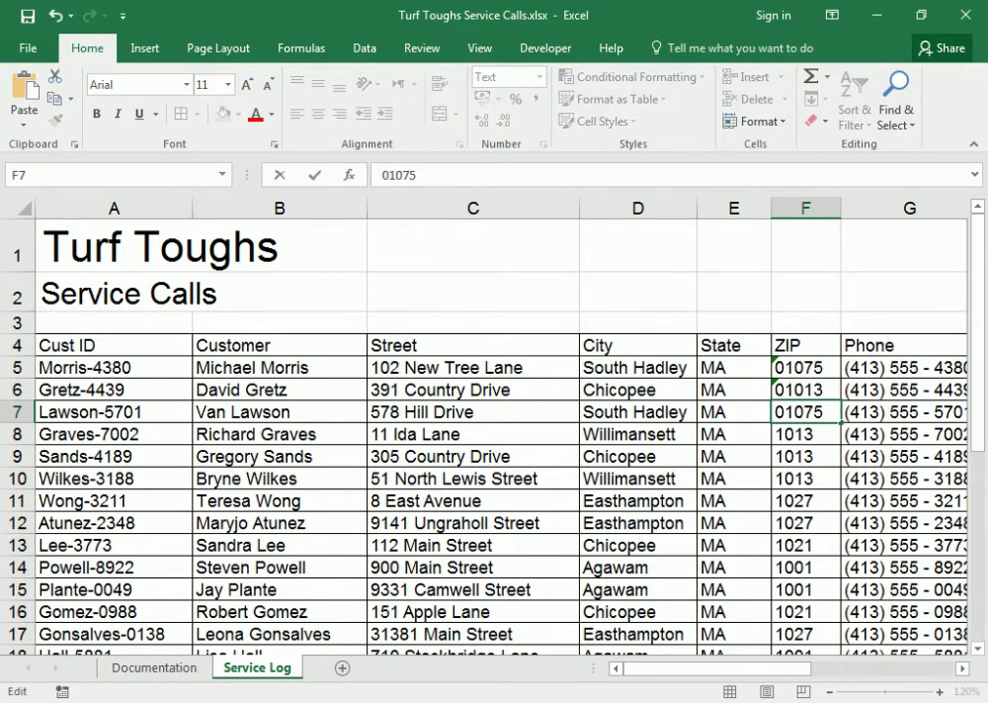
key(Return)
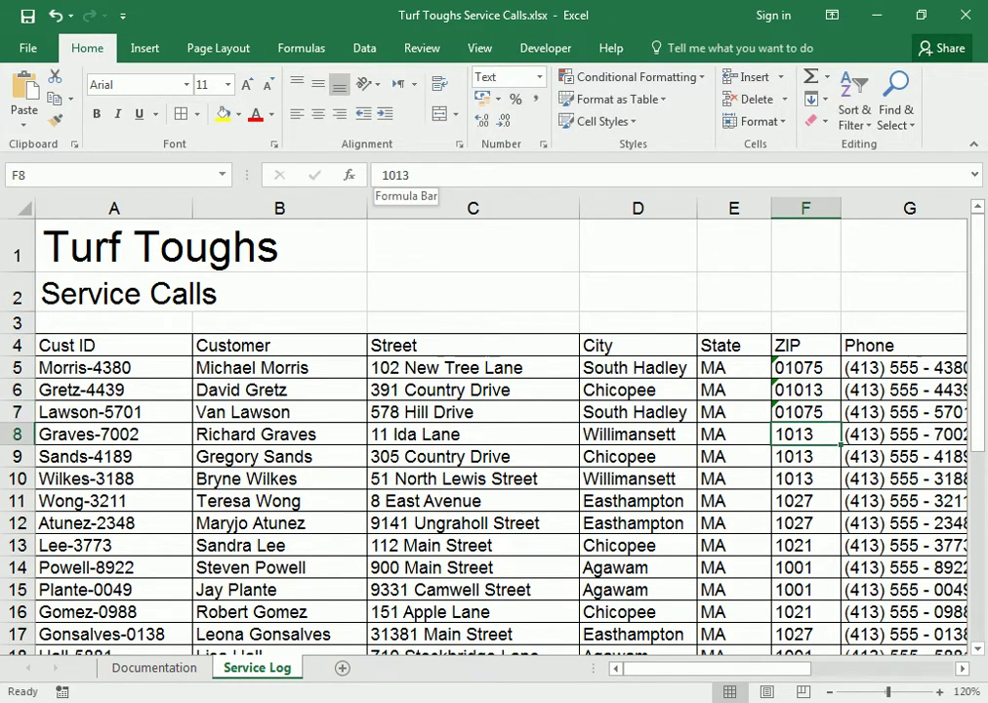
Step: Pad the ZIPs in F8–F11 with a leading zero (01013, 01013, 01013, 01027)
click(382, 175)
text(0)
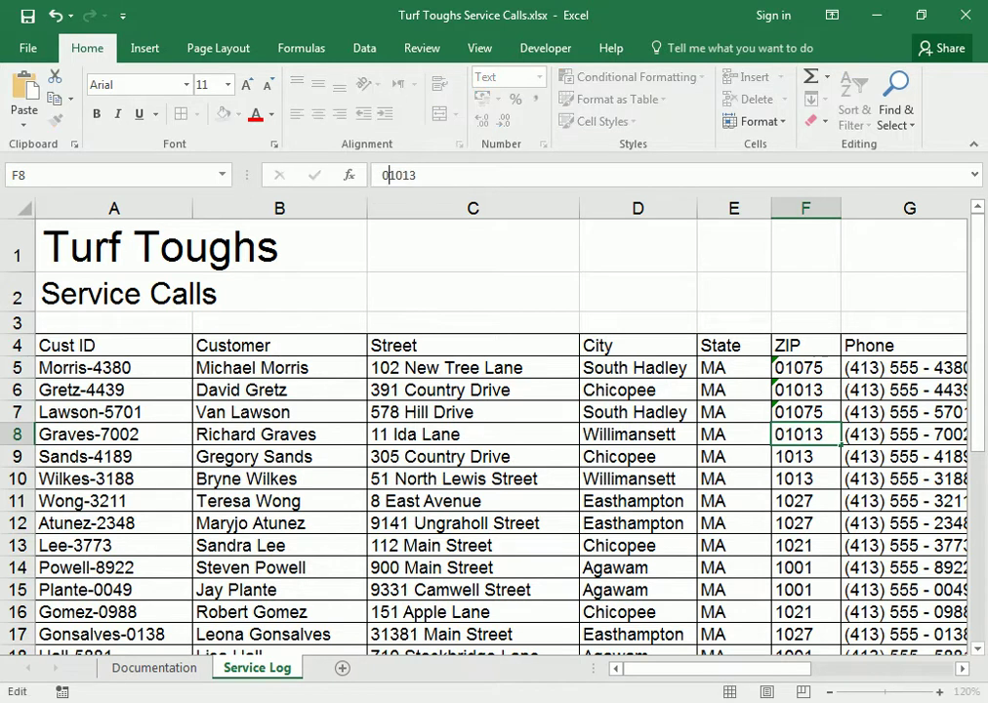
key(Return)
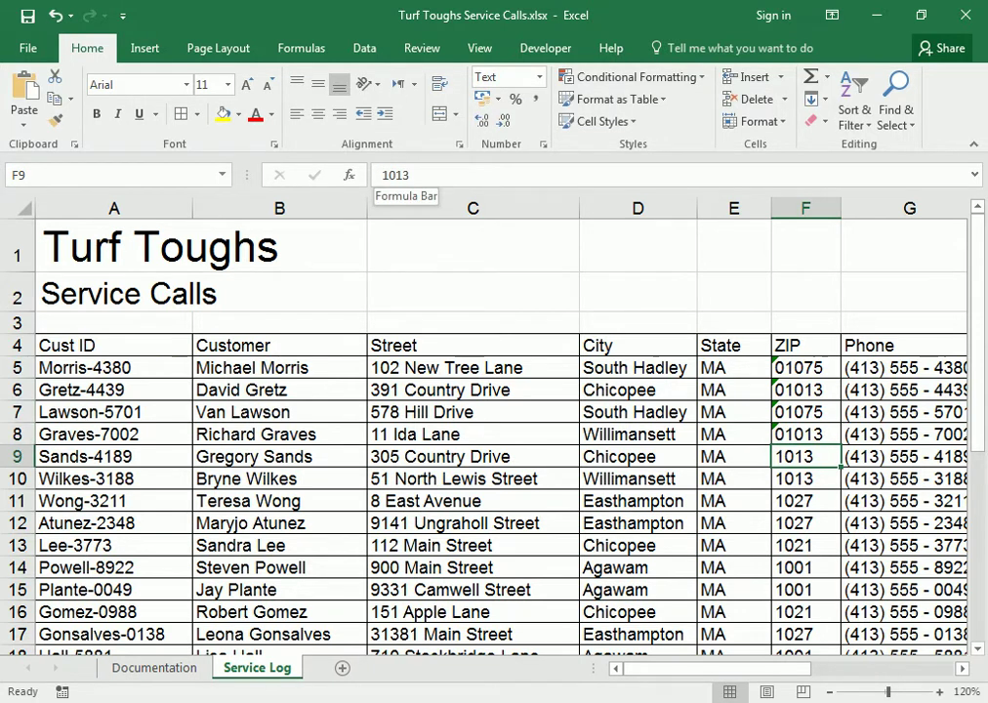
click(381, 175)
text(0)
key(Return)
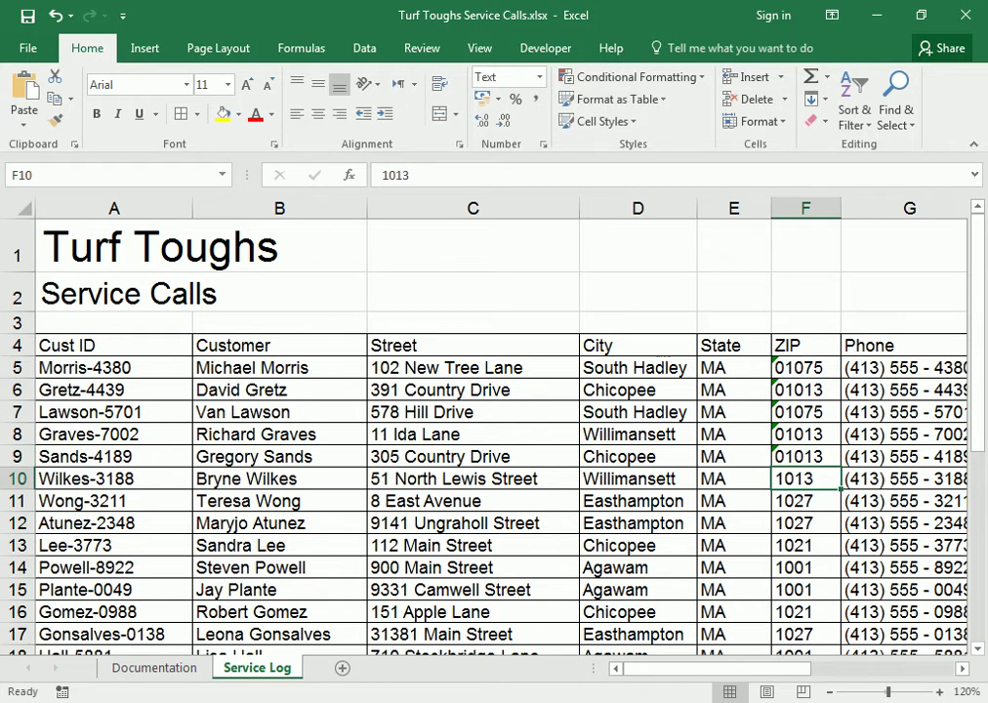
click(383, 175)
text(0)
key(Return)
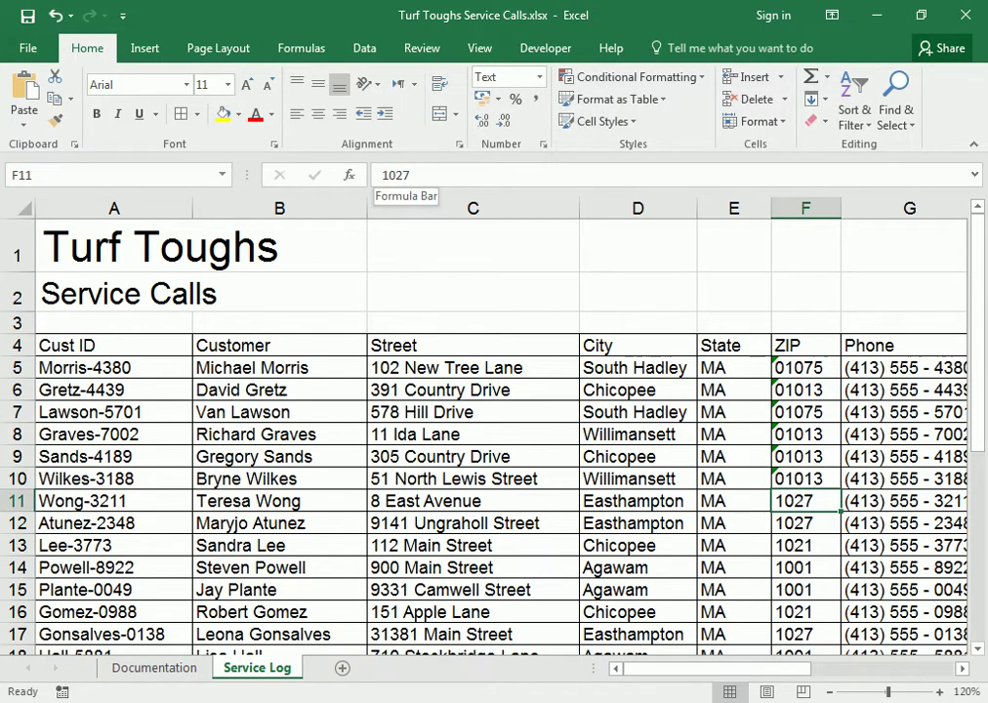
click(381, 175)
text(0)
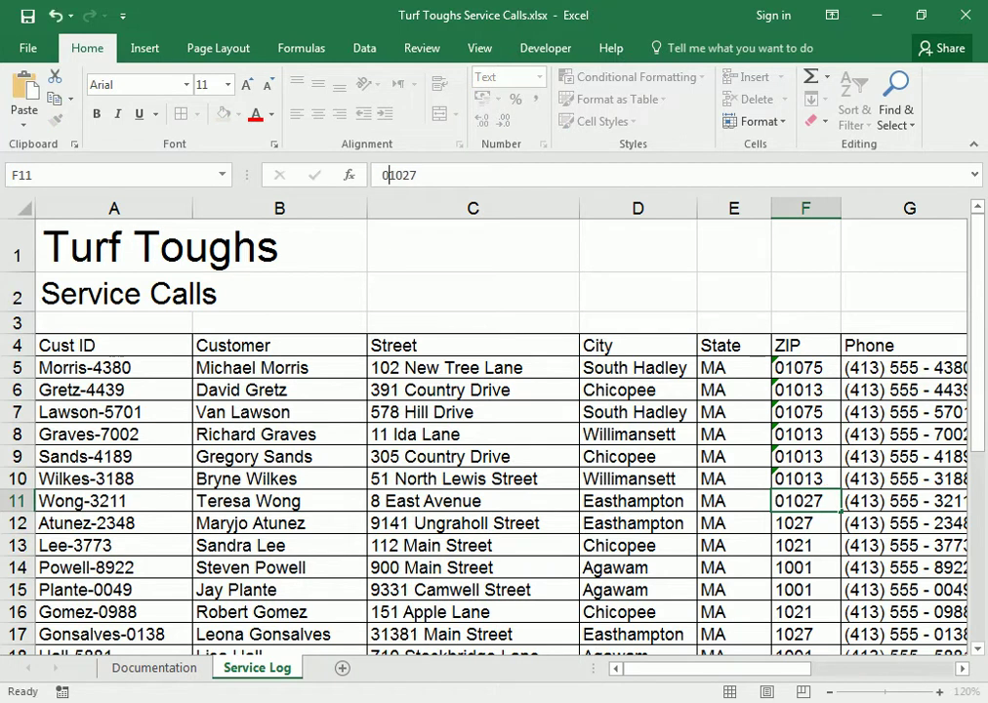
key(Return)
Step: Show the number-stored-as-text warning options for 01027 in F11
scroll(483, 468, down, 1)
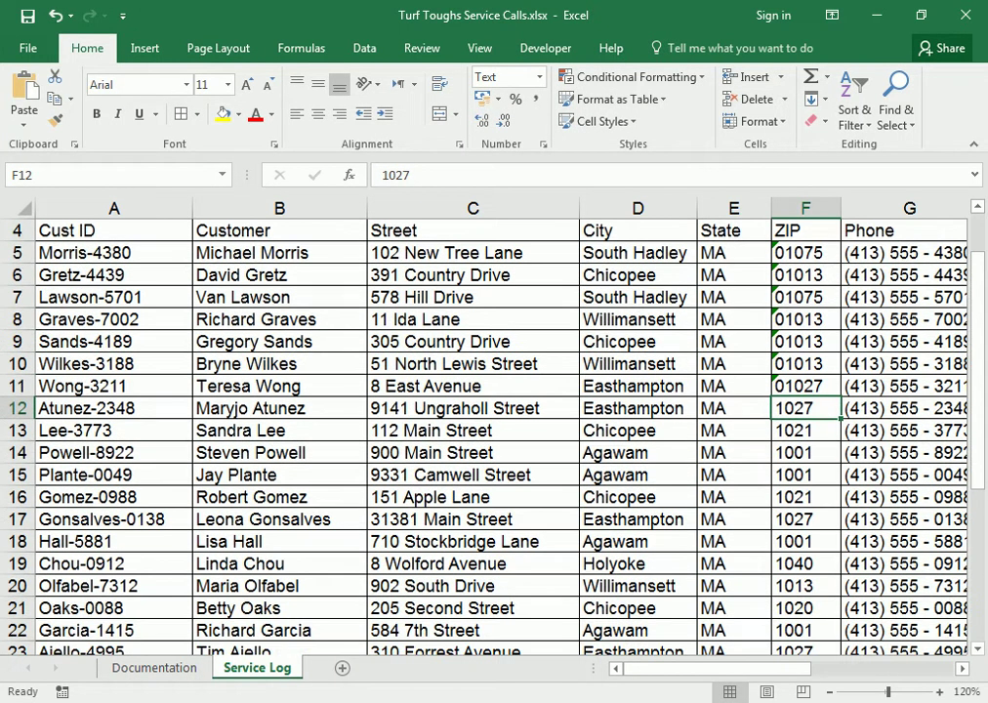
click(803, 386)
click(749, 386)
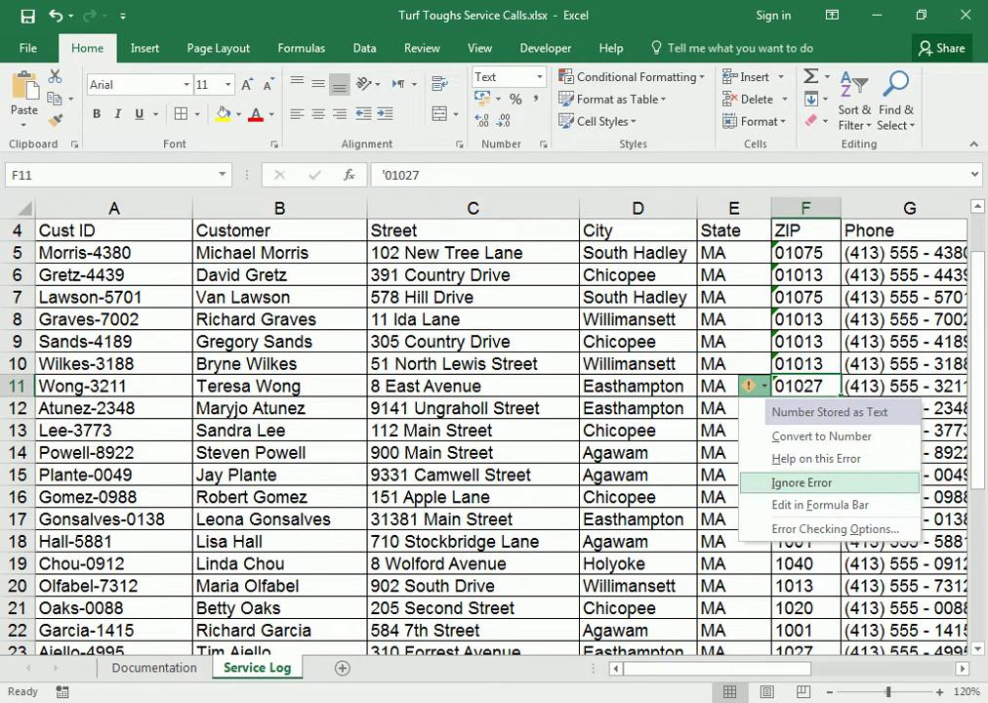
Step: Dismiss the F11 warning and pad F12's ZIP to 01027
click(801, 482)
click(804, 408)
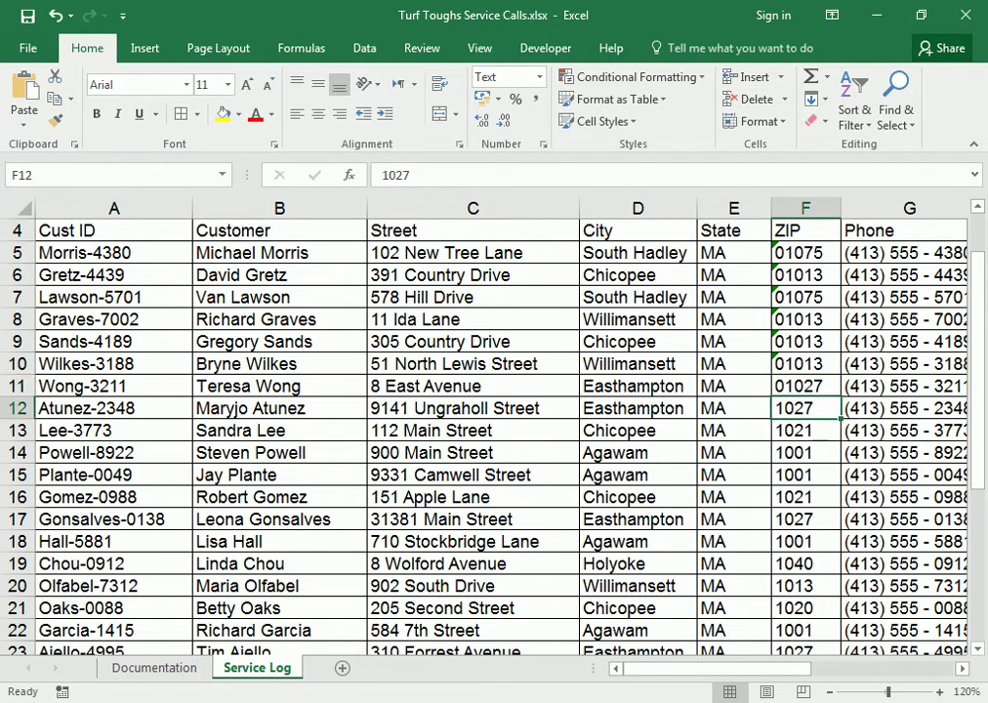
scroll(489, 430, down, 1)
scroll(488, 430, down, 1)
scroll(488, 429, down, 1)
scroll(489, 430, down, 1)
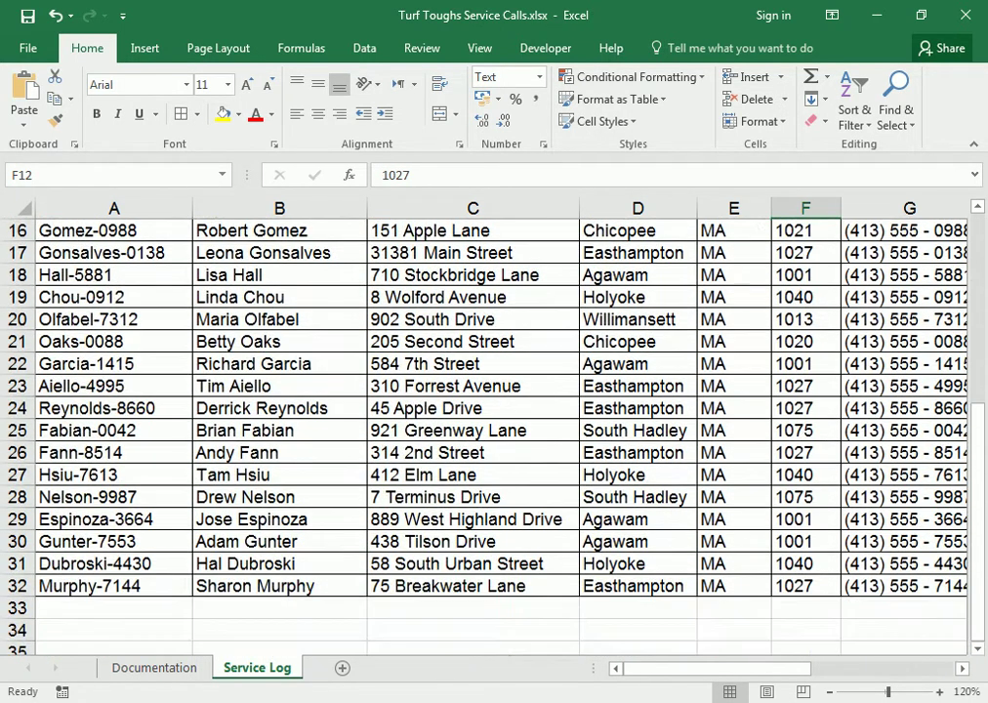
scroll(488, 430, up, 2)
scroll(488, 430, up, 1)
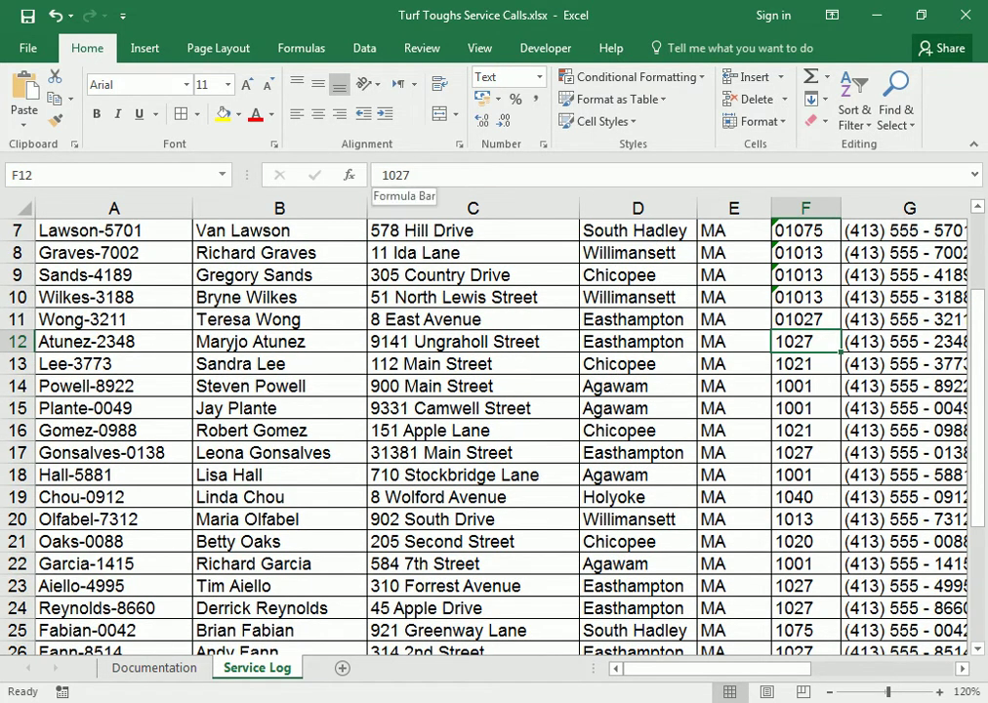
click(382, 174)
text(0)
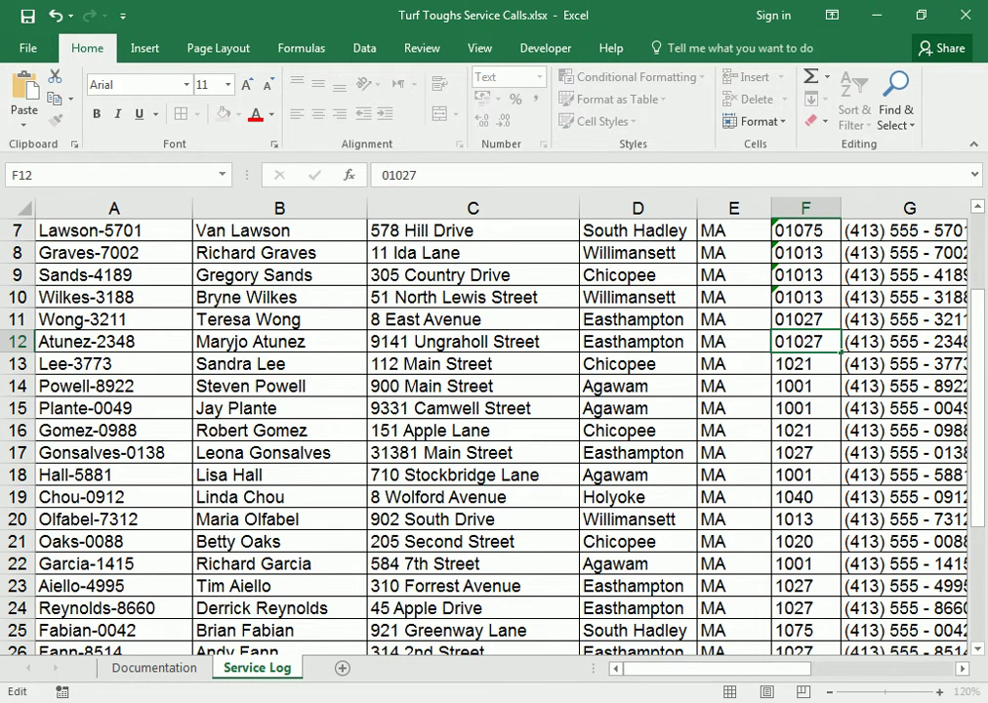
key(Return)
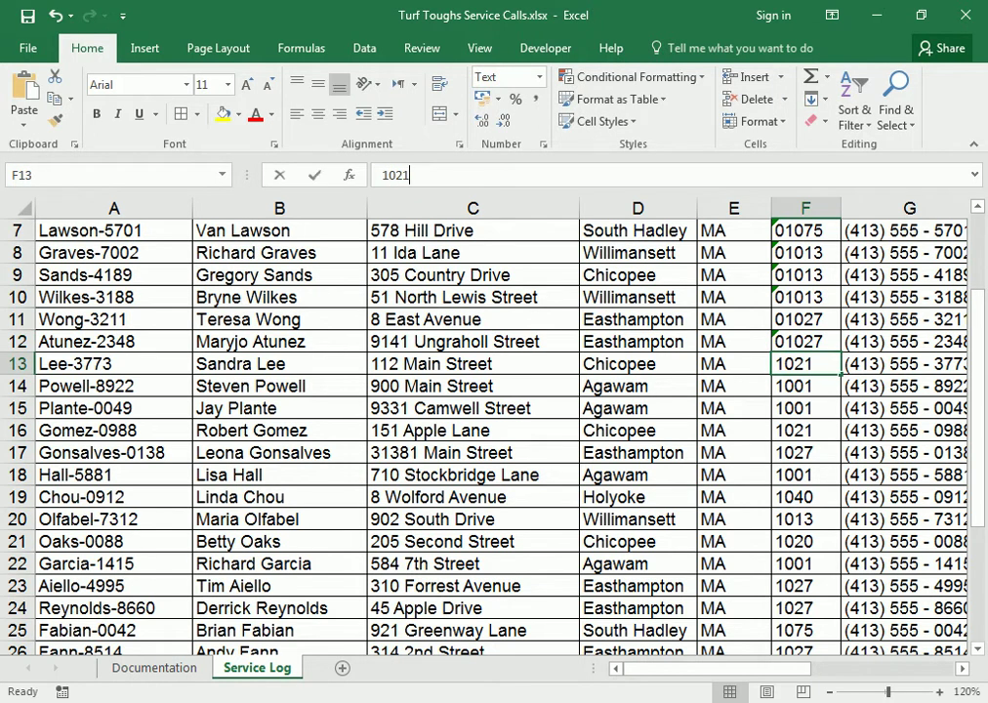
Step: Add leading zeros to the ZIPs in F13–F16 (01021, 01001, 01001, 01021)
click(382, 175)
text(0)
key(Return)
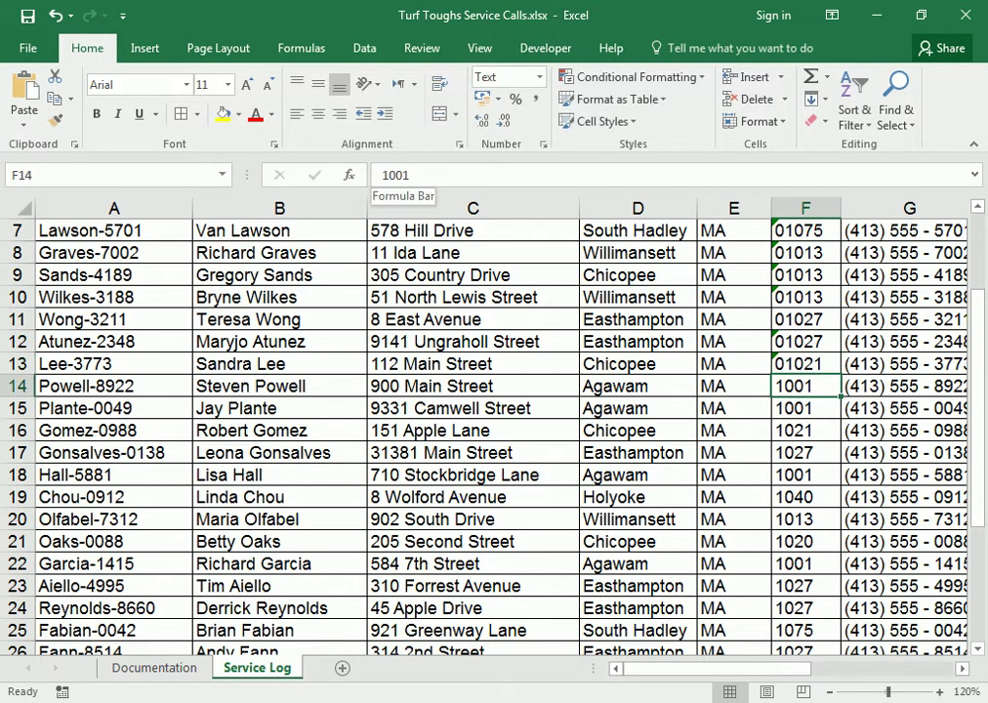
click(382, 175)
text(0)
key(Return)
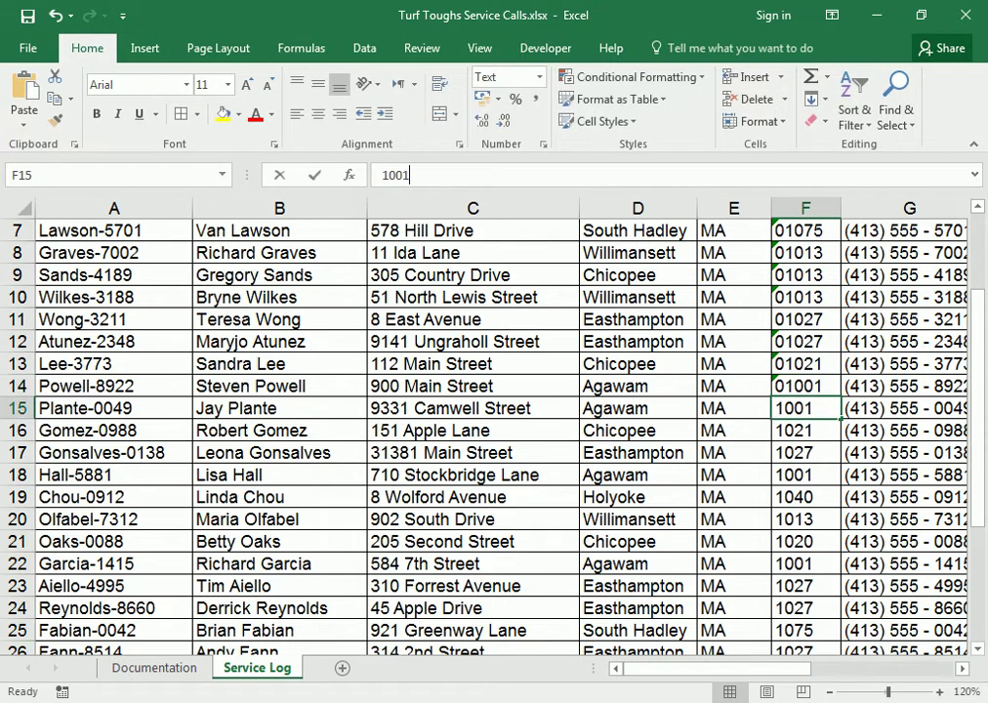
click(382, 175)
text(0)
key(Return)
click(382, 175)
text(0)
key(Return)
Step: Add leading zeros to the ZIPs in F17–F20 (01027, 01001, 01040, 01013)
click(382, 175)
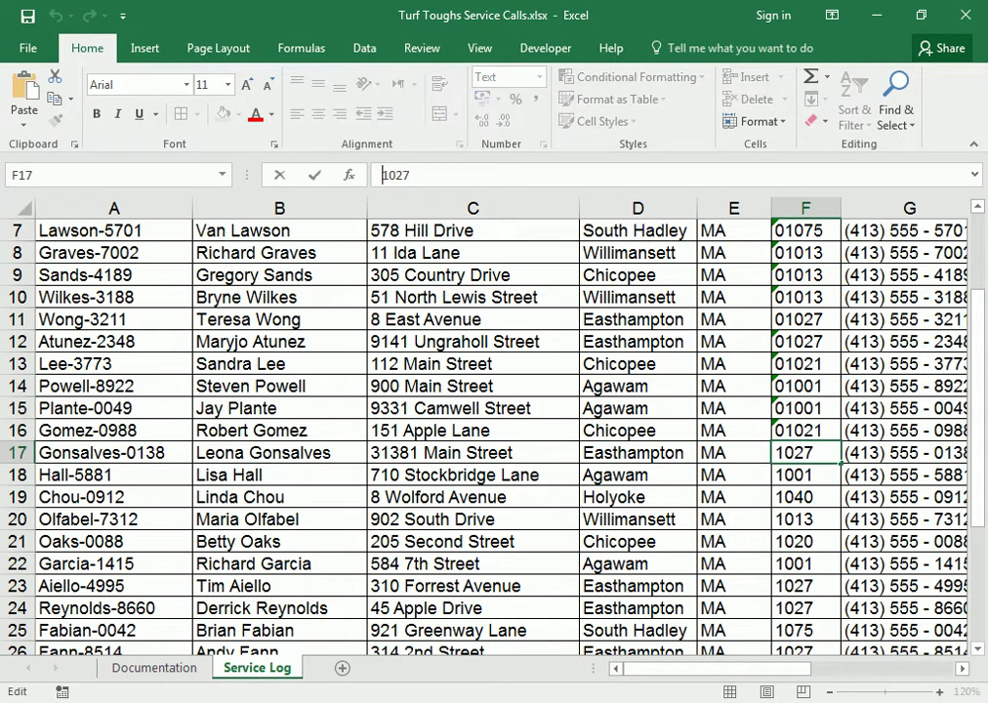
text(0)
key(Return)
click(382, 175)
text(0)
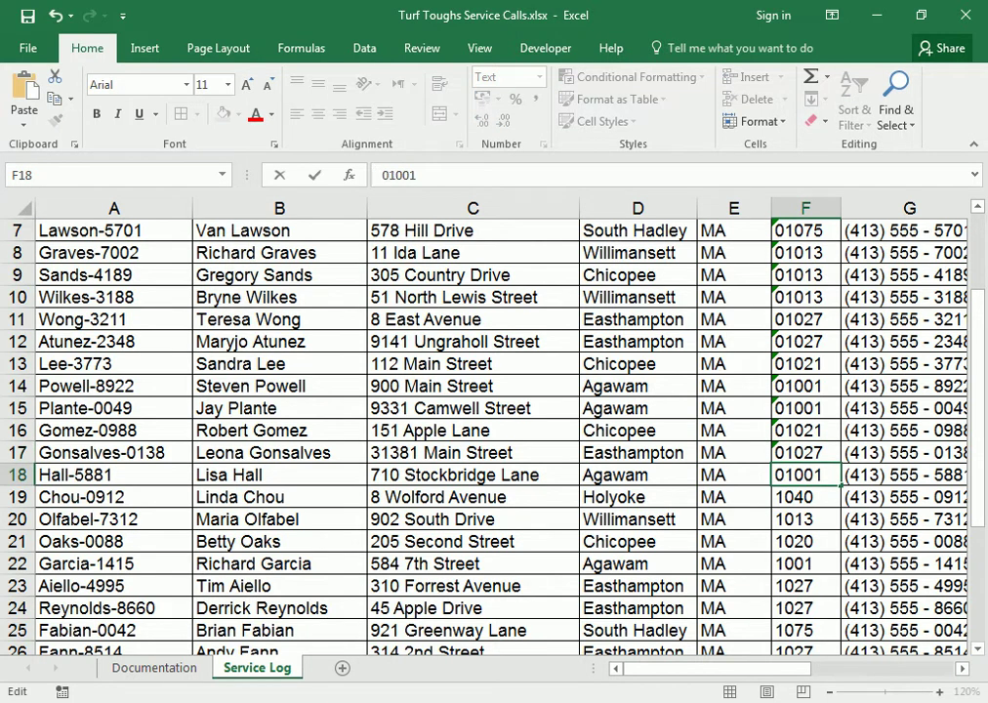
key(Return)
click(382, 175)
text(0)
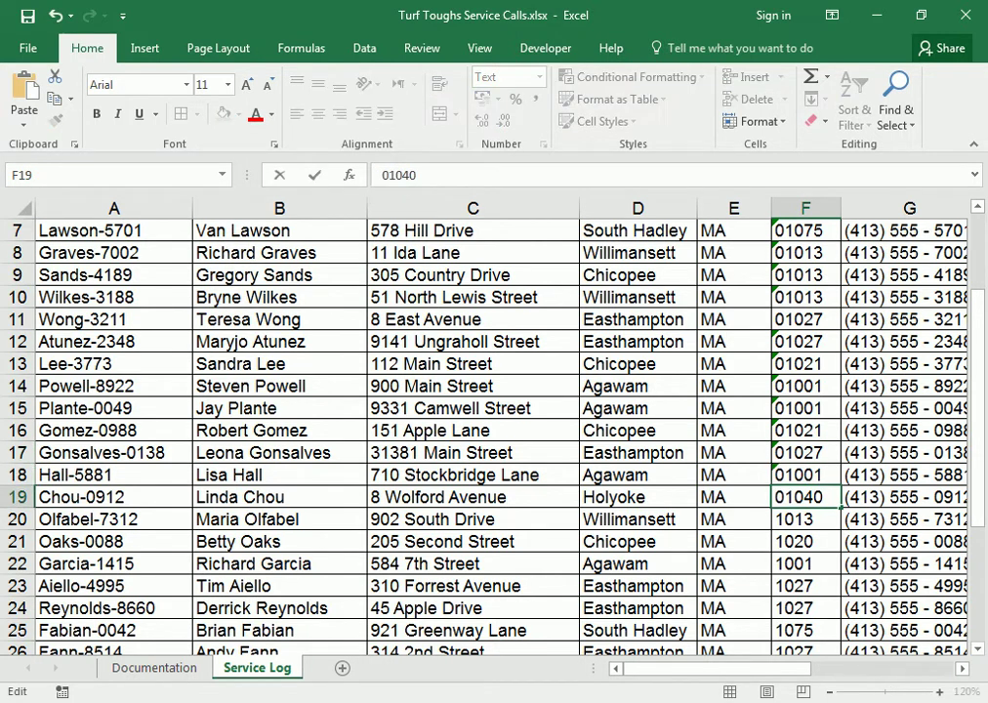
key(Return)
click(382, 175)
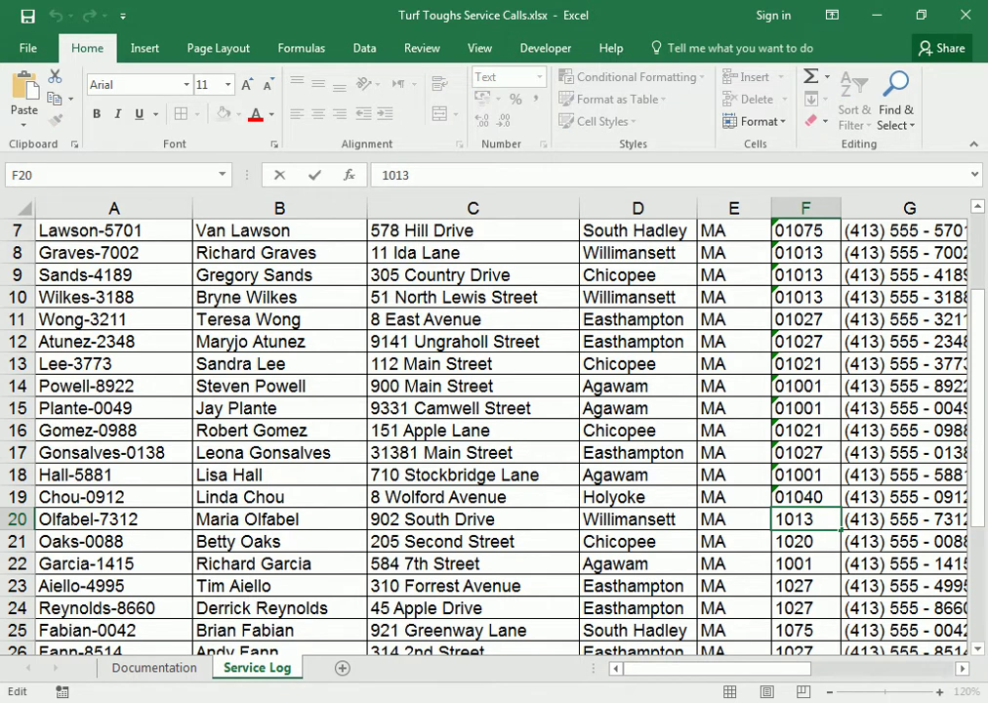
text(0)
key(Return)
Step: Add leading zeros to the ZIPs in F21–F24 (01020, 01001, 01027, 01027)
click(382, 175)
text(0)
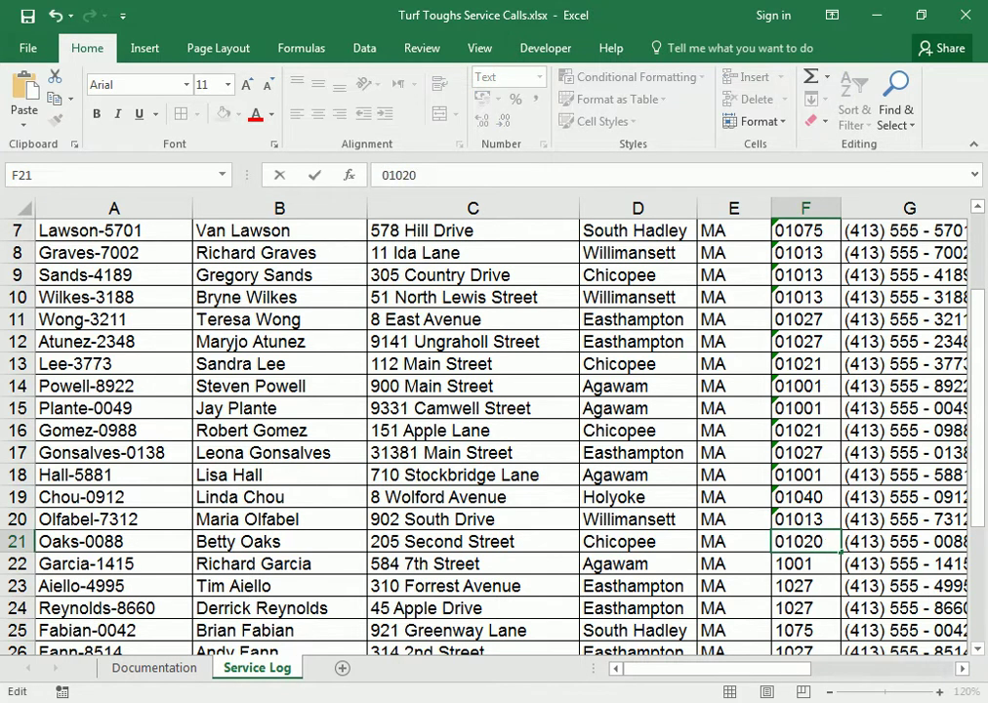
key(Return)
click(381, 175)
text(0)
key(ctrl+Return)
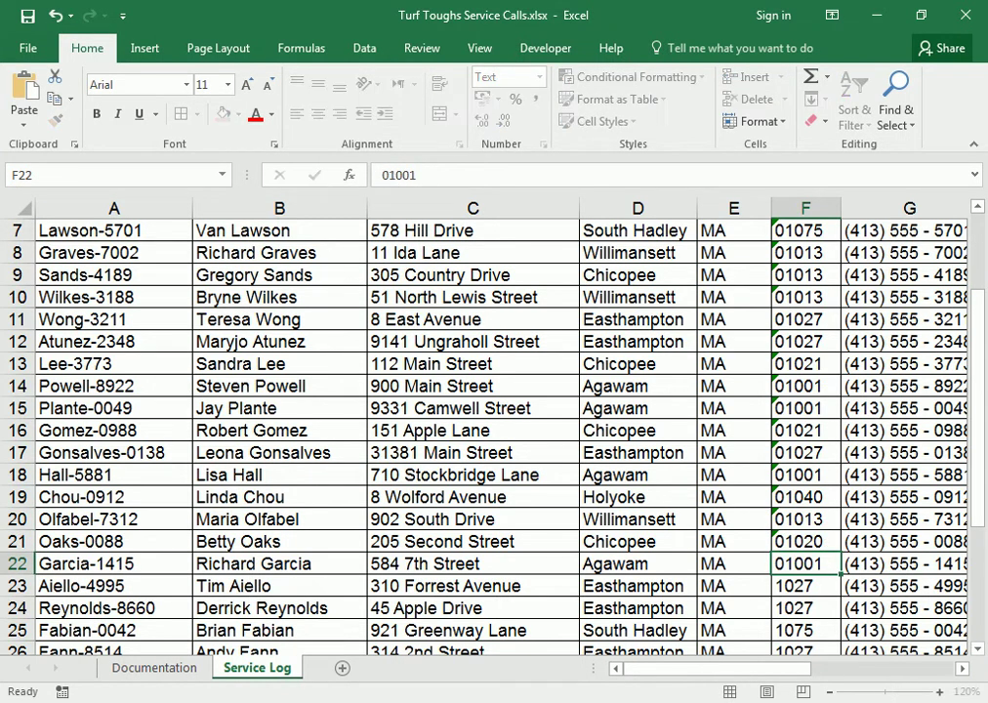
key(Return)
click(382, 174)
text(0)
key(Return)
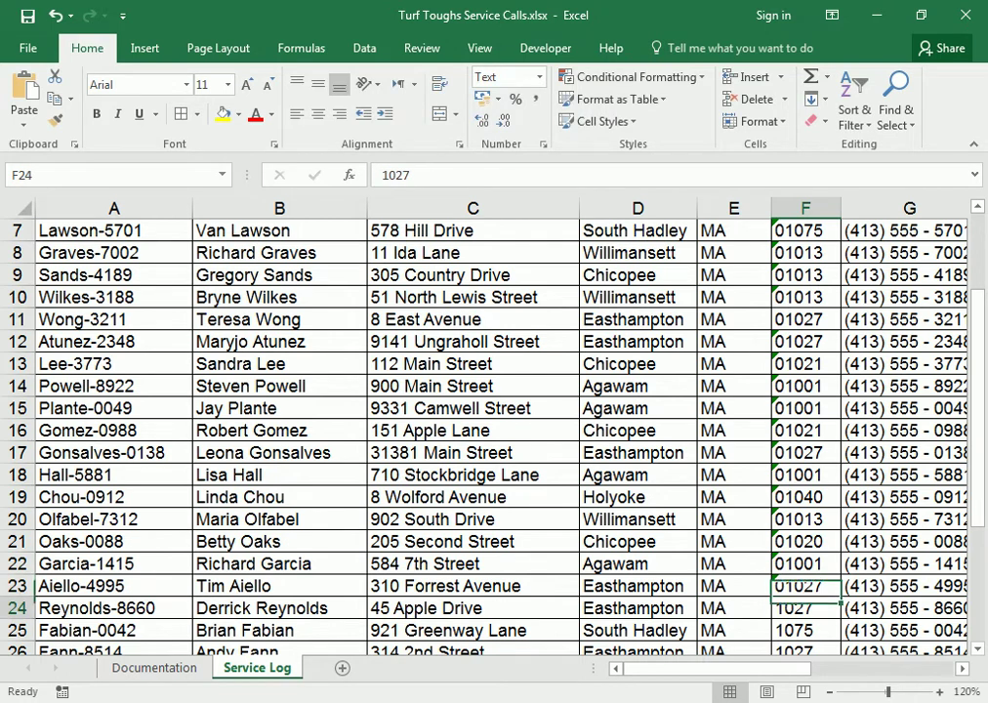
click(381, 175)
text(0)
key(Return)
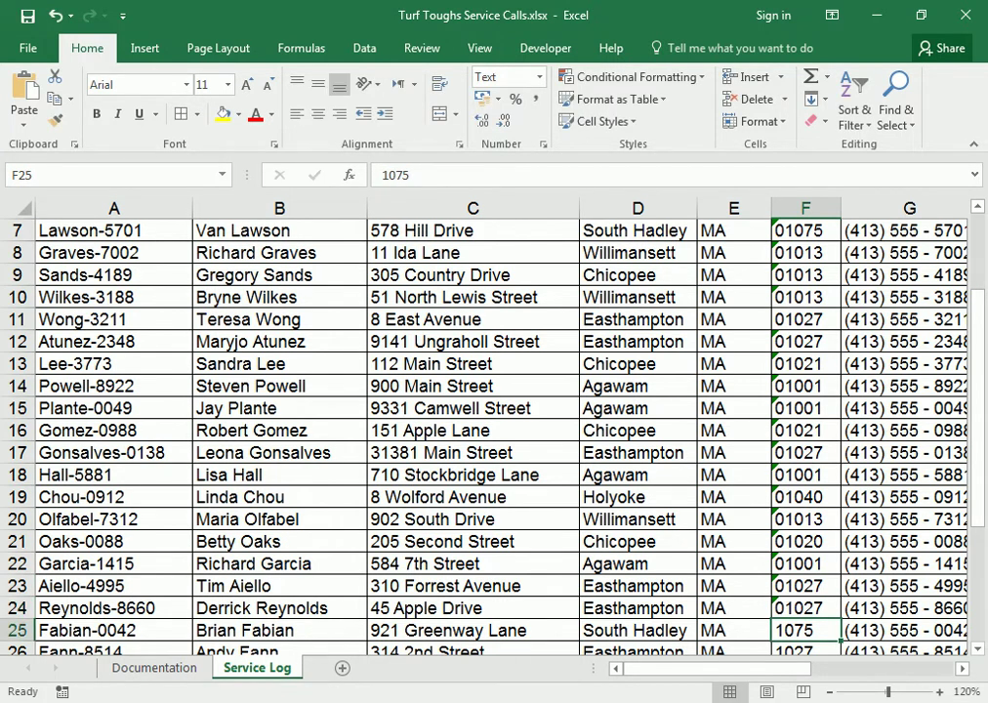
Step: Add leading zeros to the ZIPs in F25–F27 (01075, 01027, 01040)
scroll(489, 439, down, 1)
scroll(390, 440, down, 1)
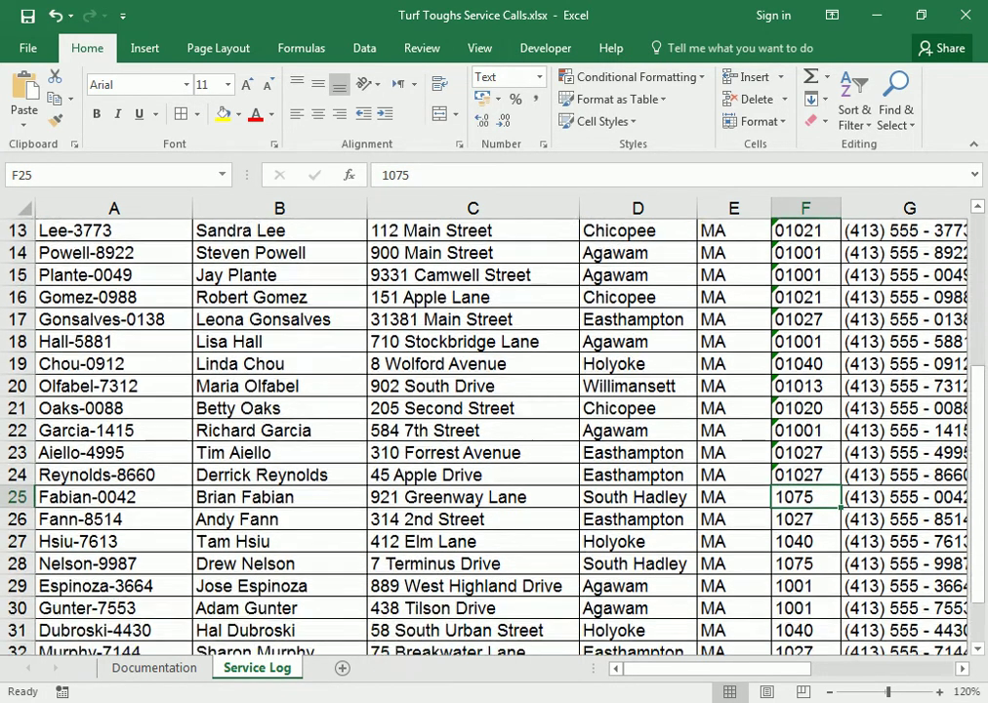
scroll(391, 439, down, 1)
click(384, 175)
text(0)
key(Return)
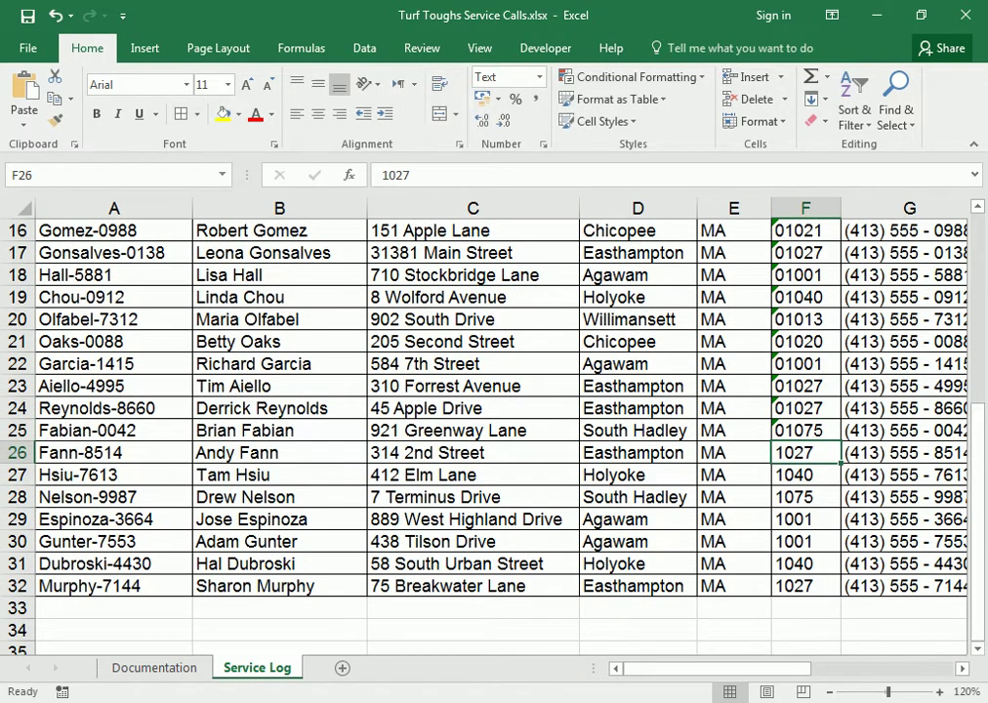
click(381, 175)
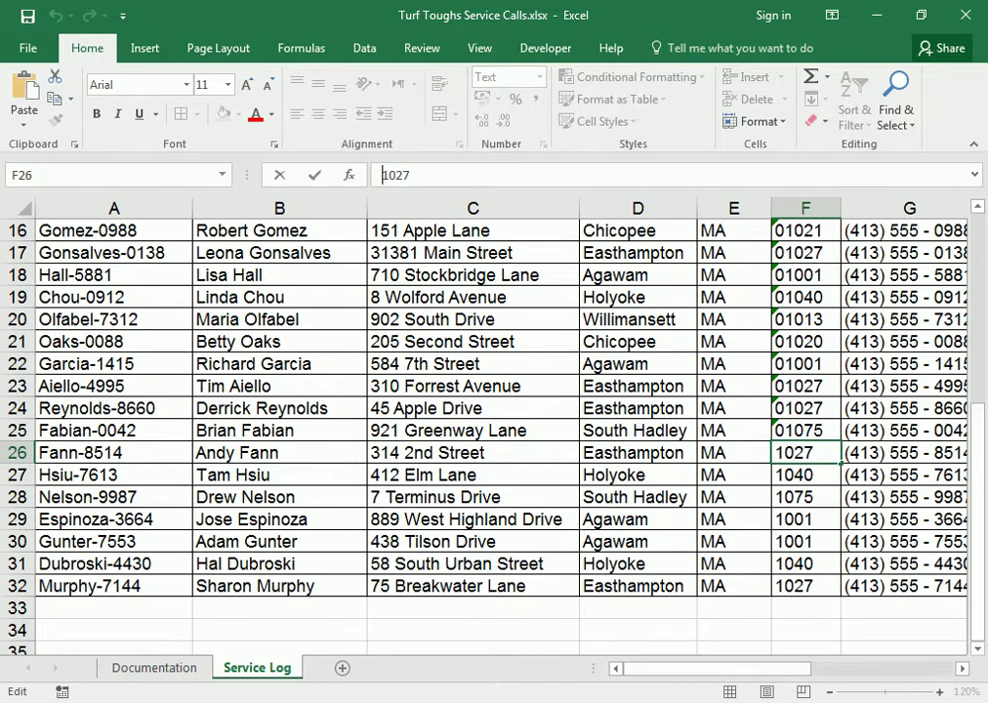
text(0)
key(Return)
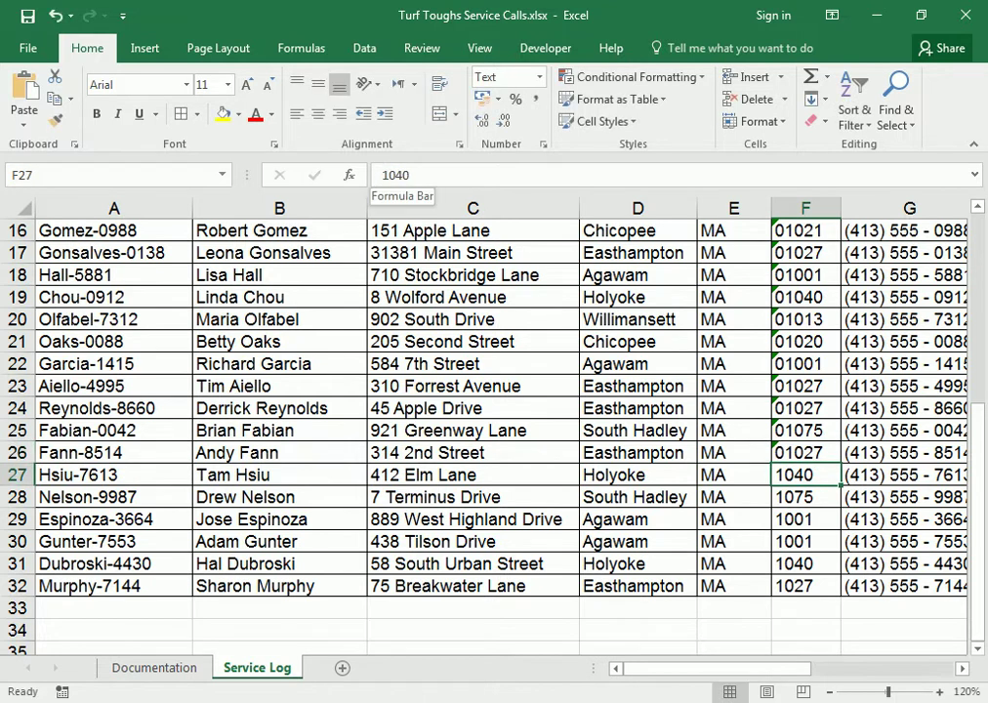
click(382, 174)
text(0)
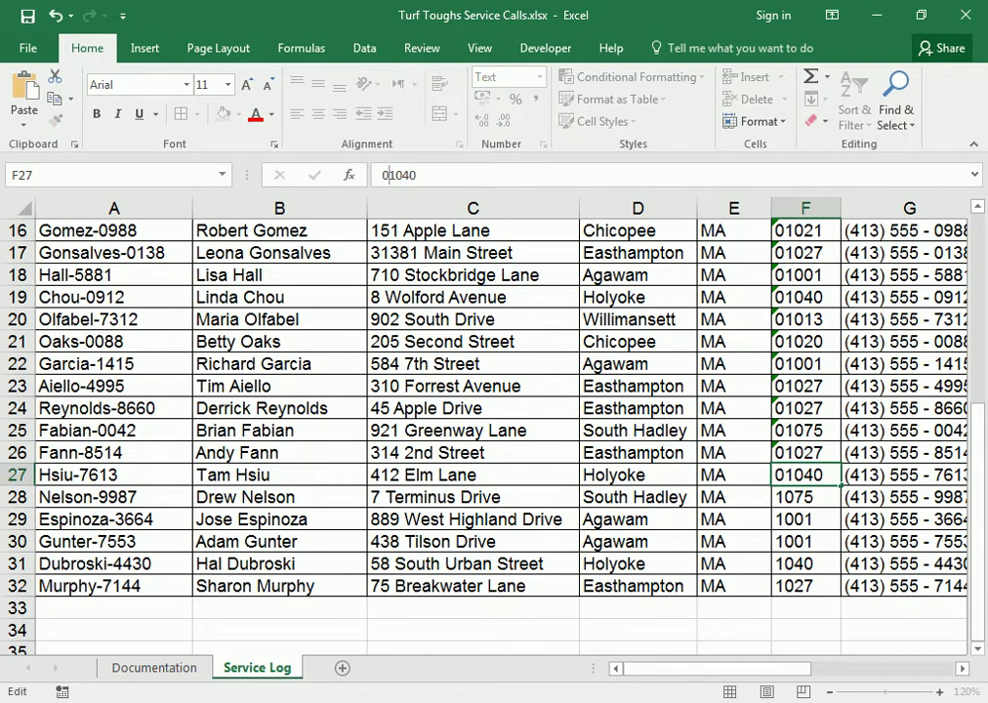
key(Return)
Step: Add leading zeros to the ZIPs in F28–F30 (01075, 01001, 01001)
click(382, 174)
text(0)
key(ctrl+Return)
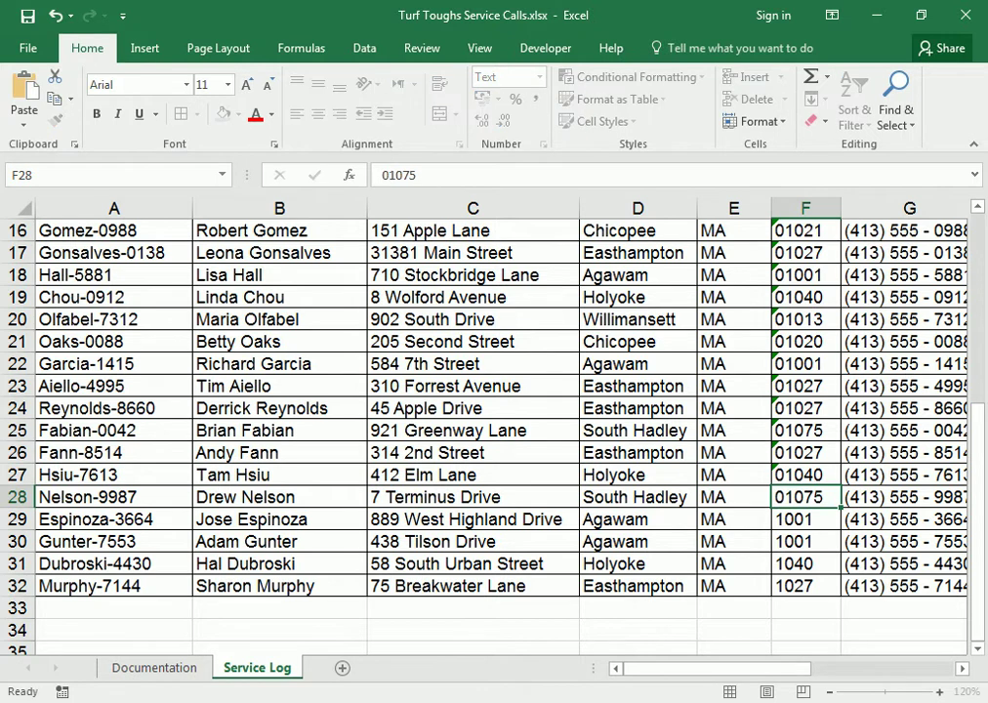
key(Return)
click(382, 175)
text(0)
key(Return)
click(382, 175)
text(0)
key(Return)
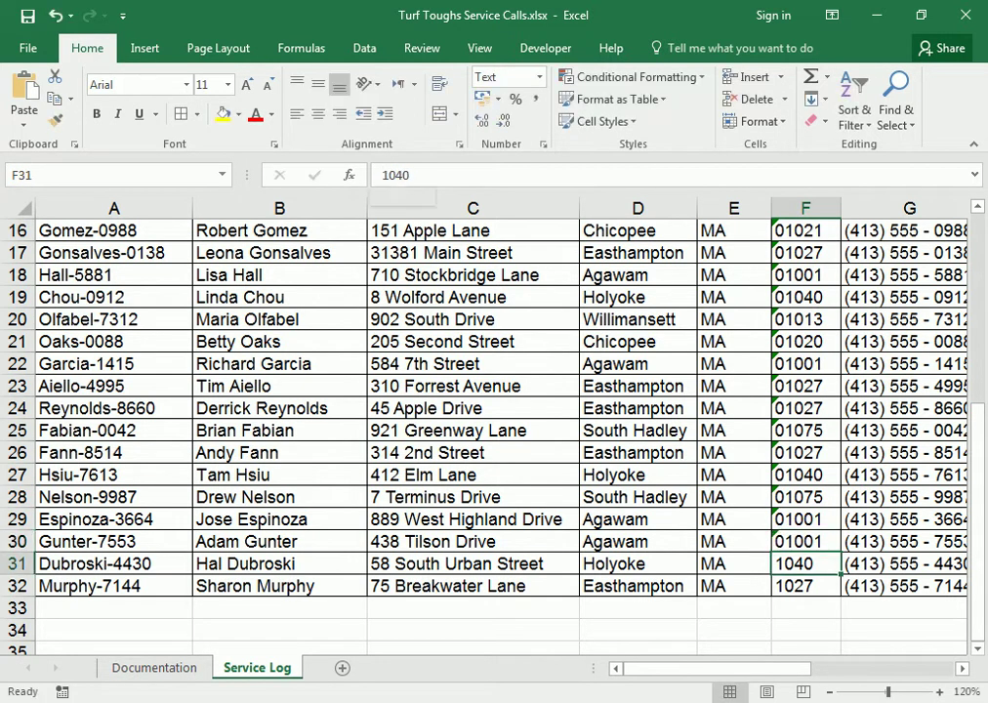
Step: Pad the last ZIPs F31 and F32 (01040, 01027) and save the workbook
click(382, 175)
text(0)
key(Return)
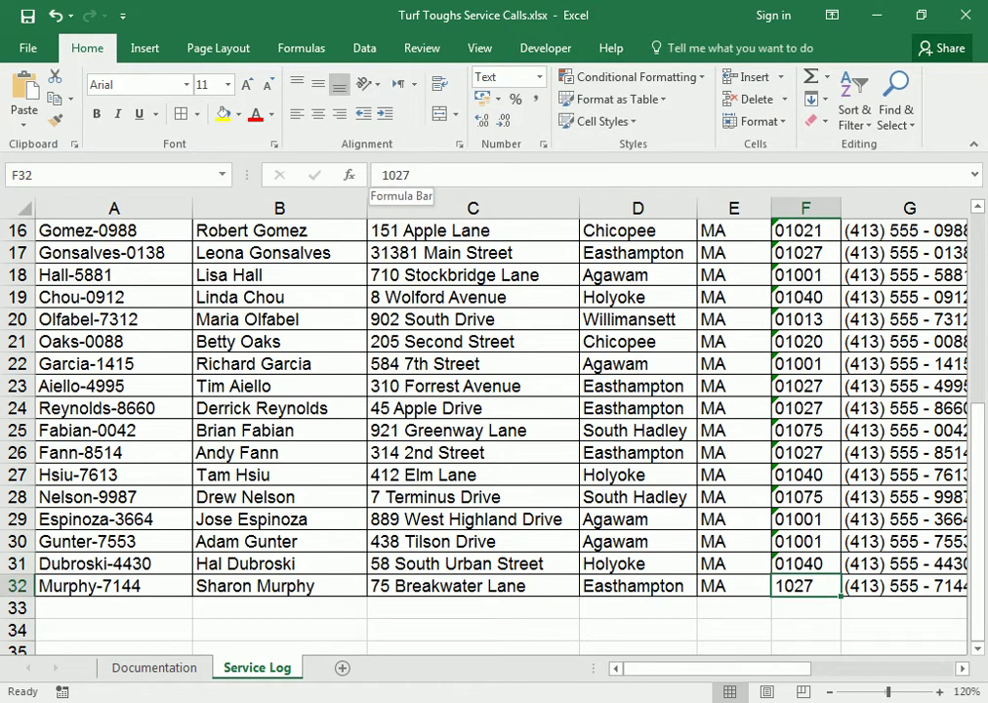
click(381, 175)
text(0)
key(Return)
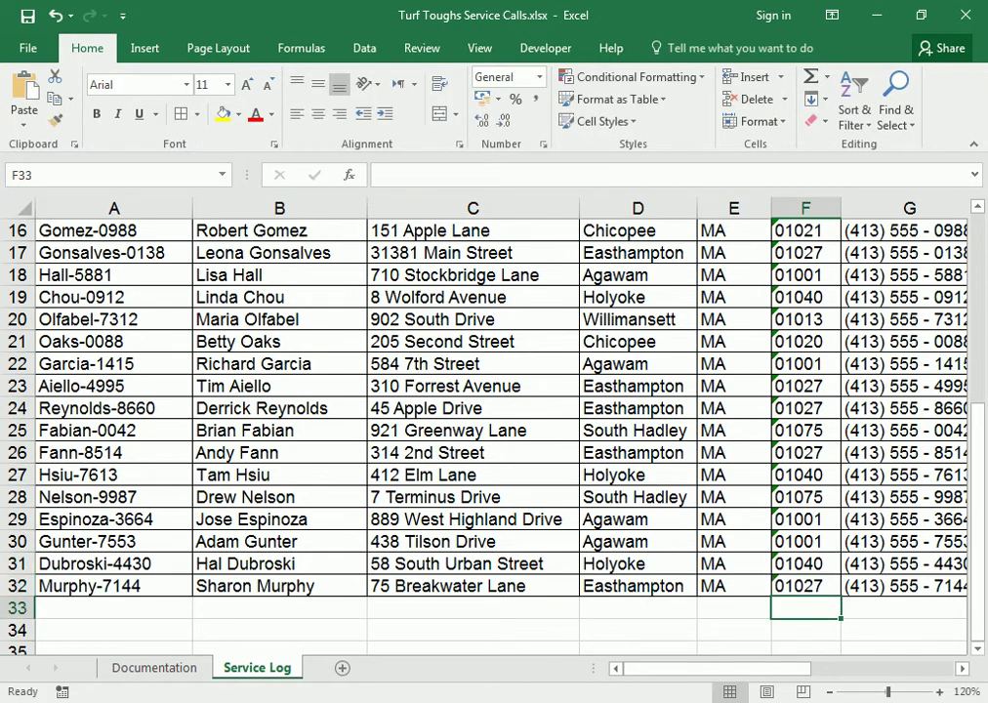
scroll(489, 429, up, 5)
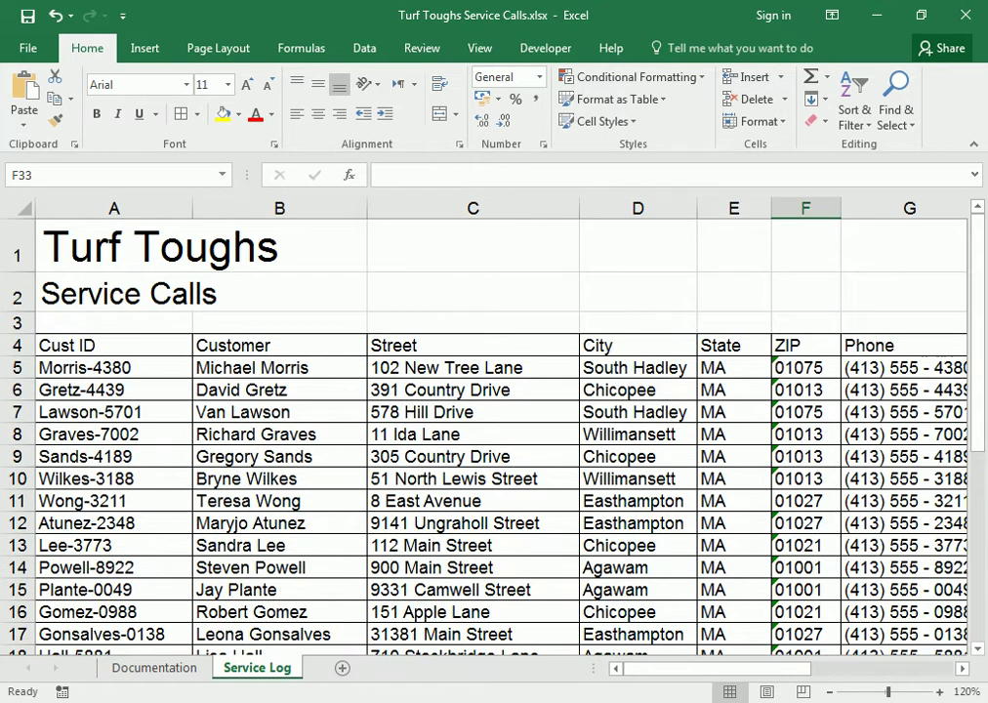
key(ctrl+s)
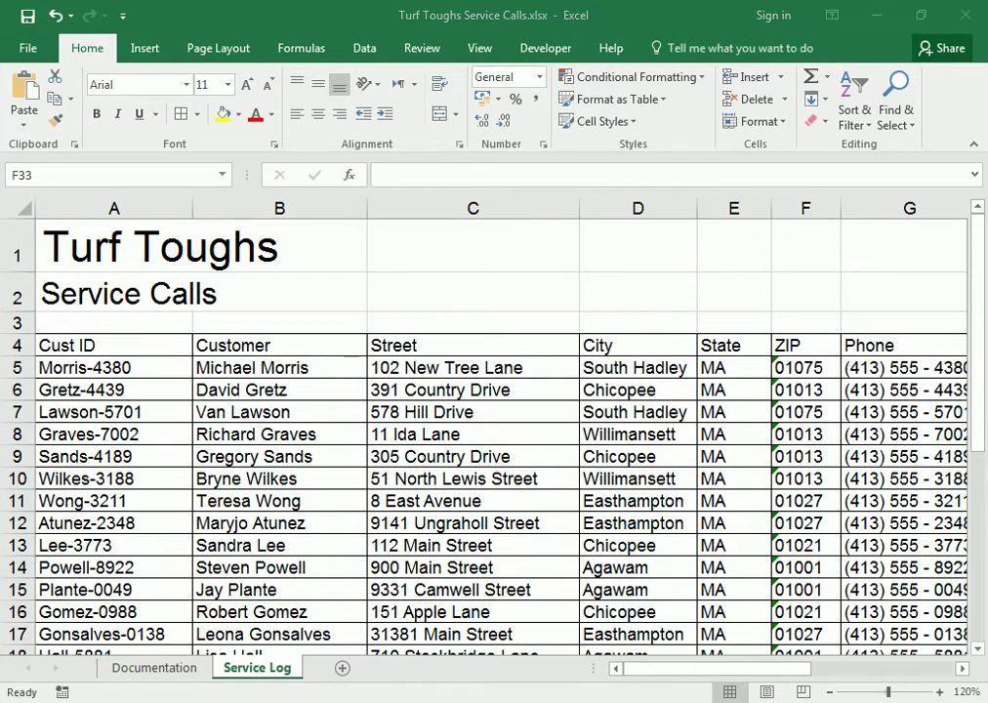
key(alt+Tab)
click(142, 349)
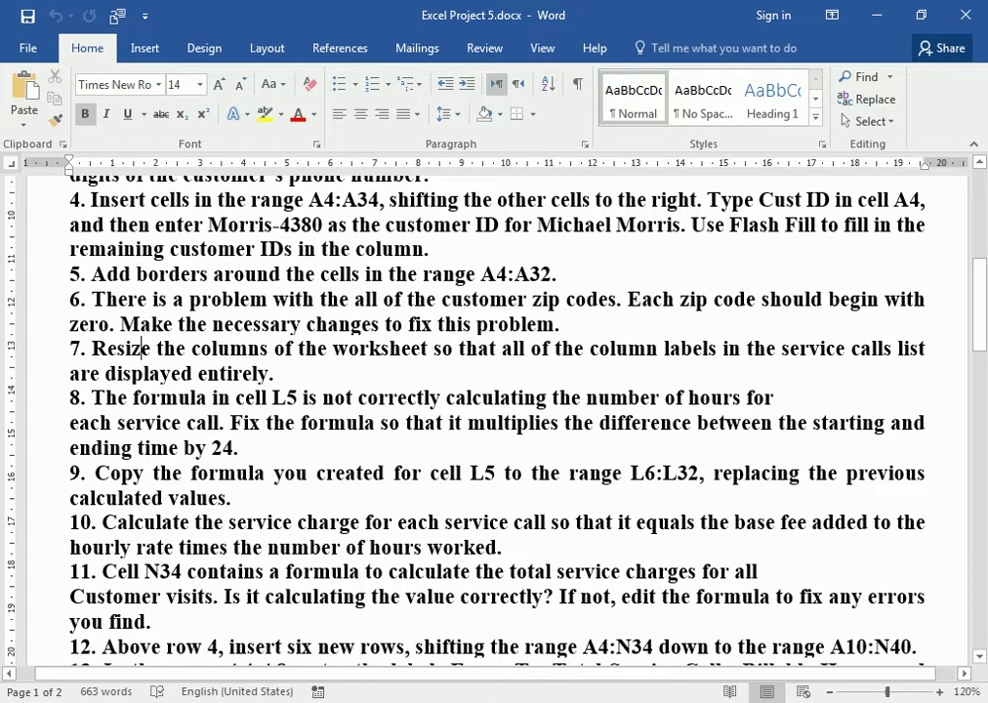
drag(70, 373, 275, 373)
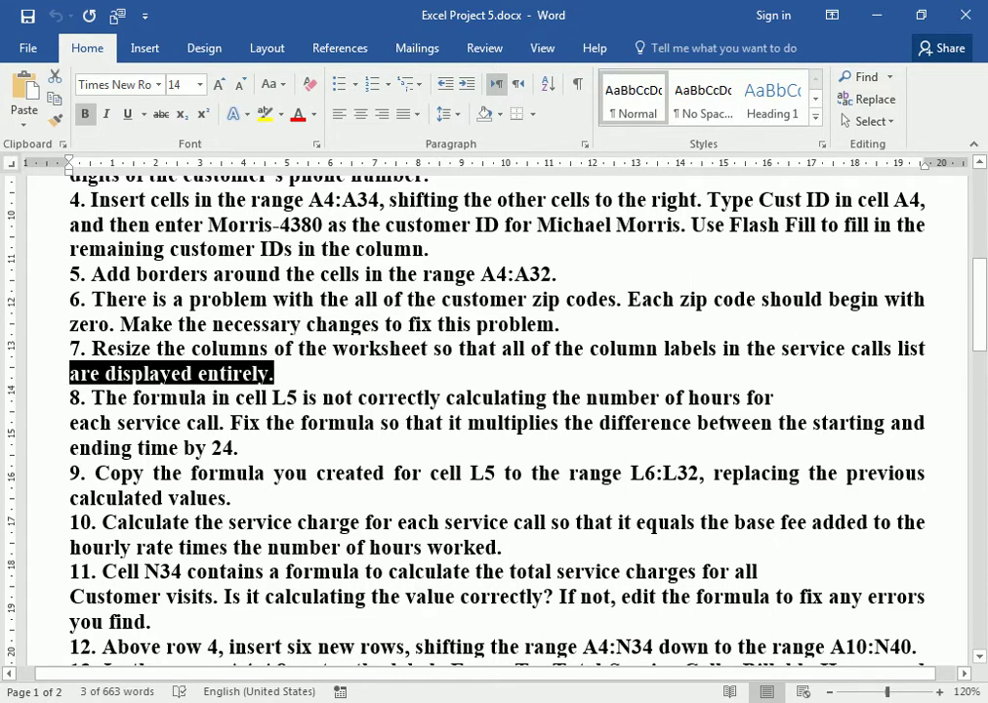
click(194, 373)
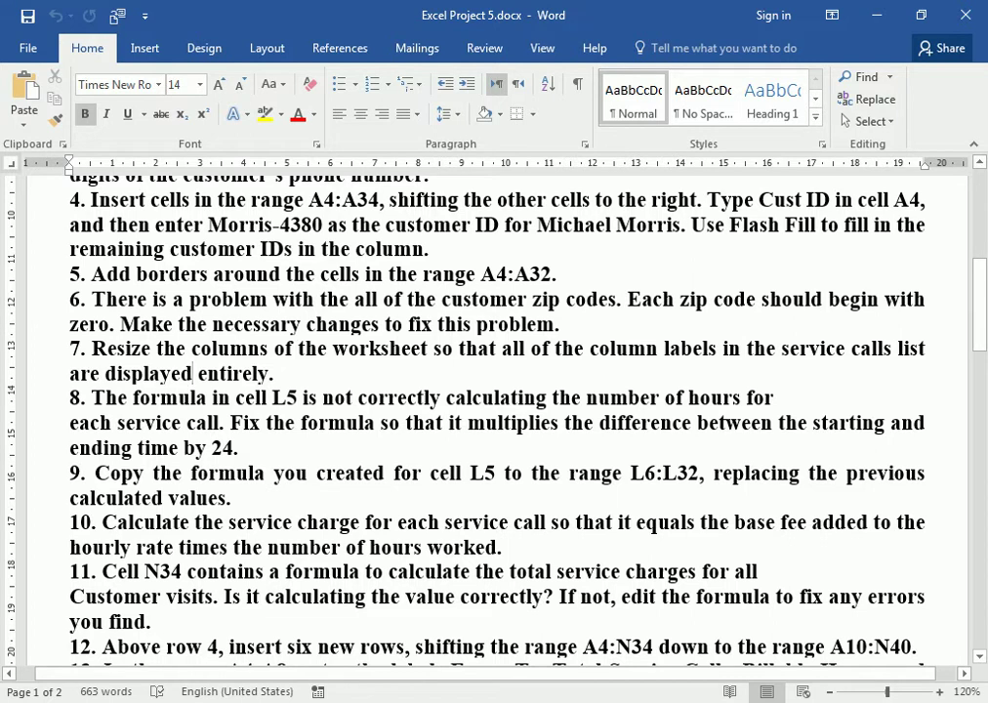
mouse_move(278, 701)
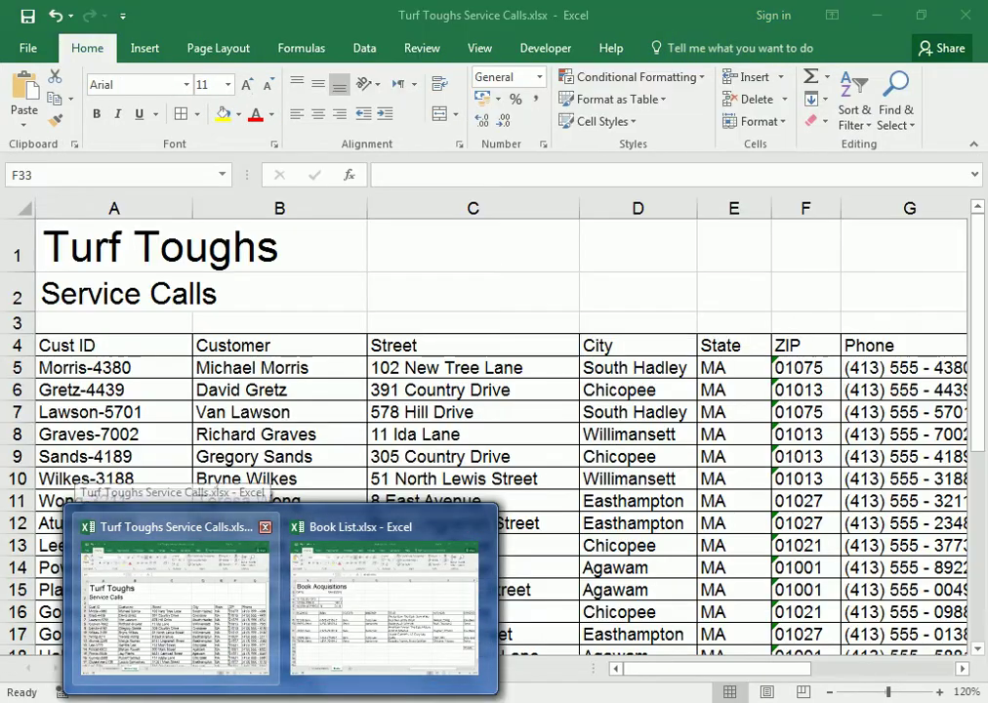
Step: Back in the Turf Toughs workbook, check the row 4 header labels from Cust ID to Hours
click(176, 596)
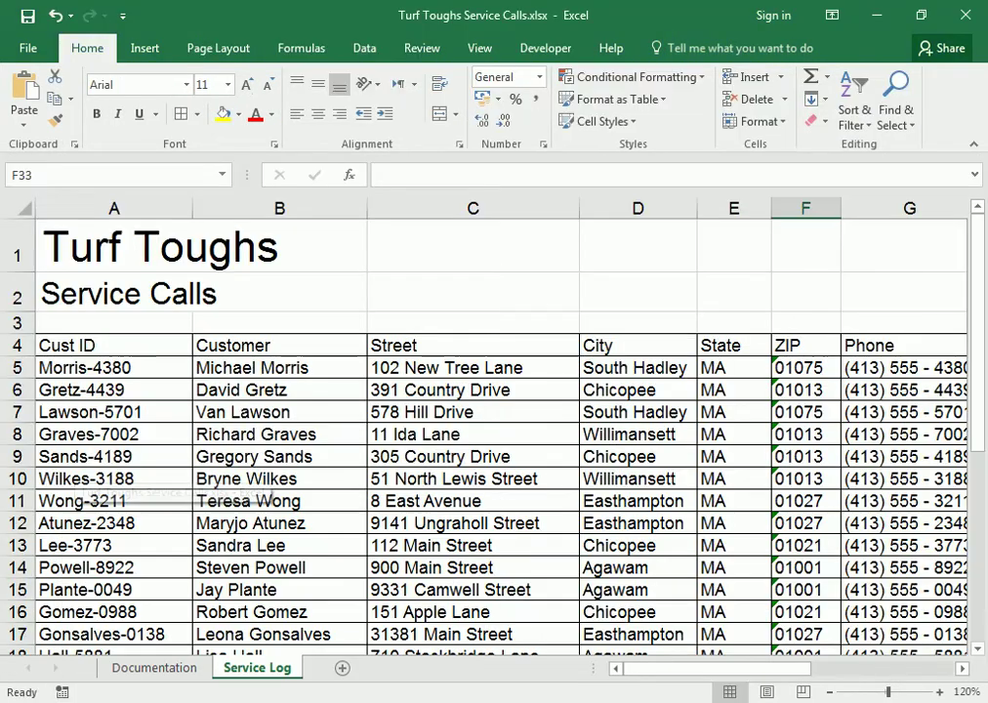
click(394, 367)
key(Tab)
key(Tab)
key(Tab)
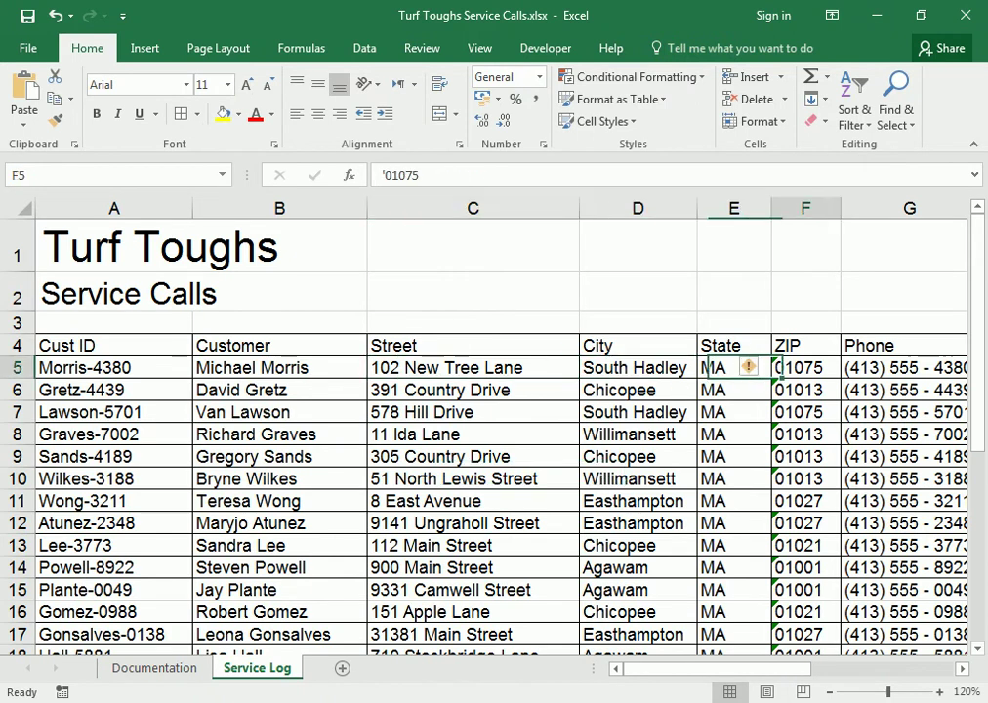
key(Tab)
key(Tab)
key(Tab)
key(Tab)
key(Tab)
key(Tab)
key(Tab)
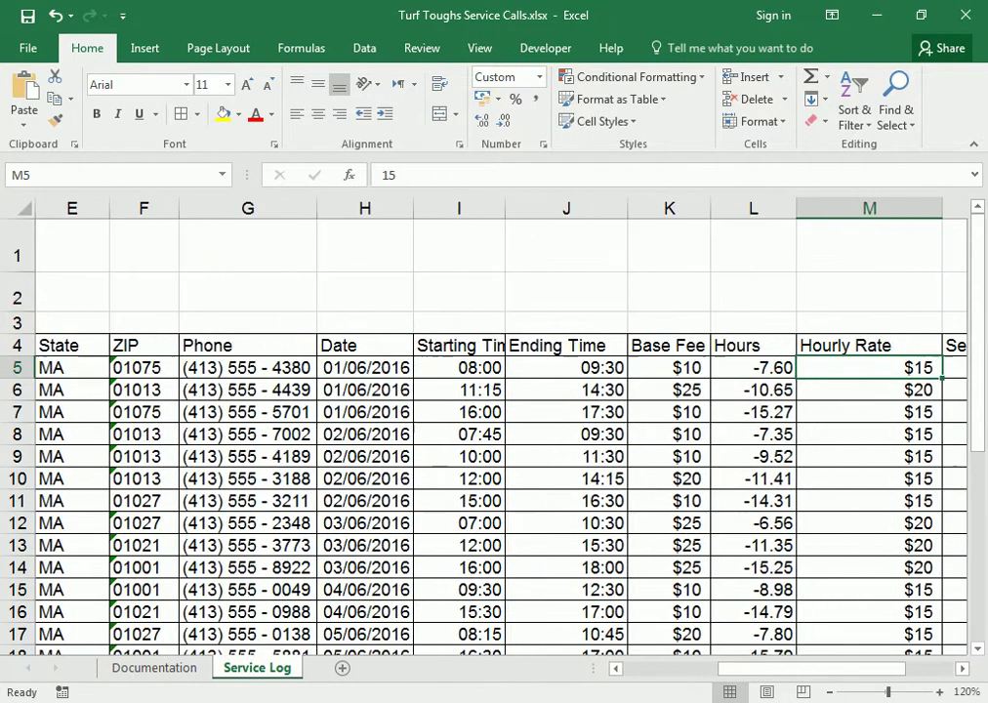
click(459, 345)
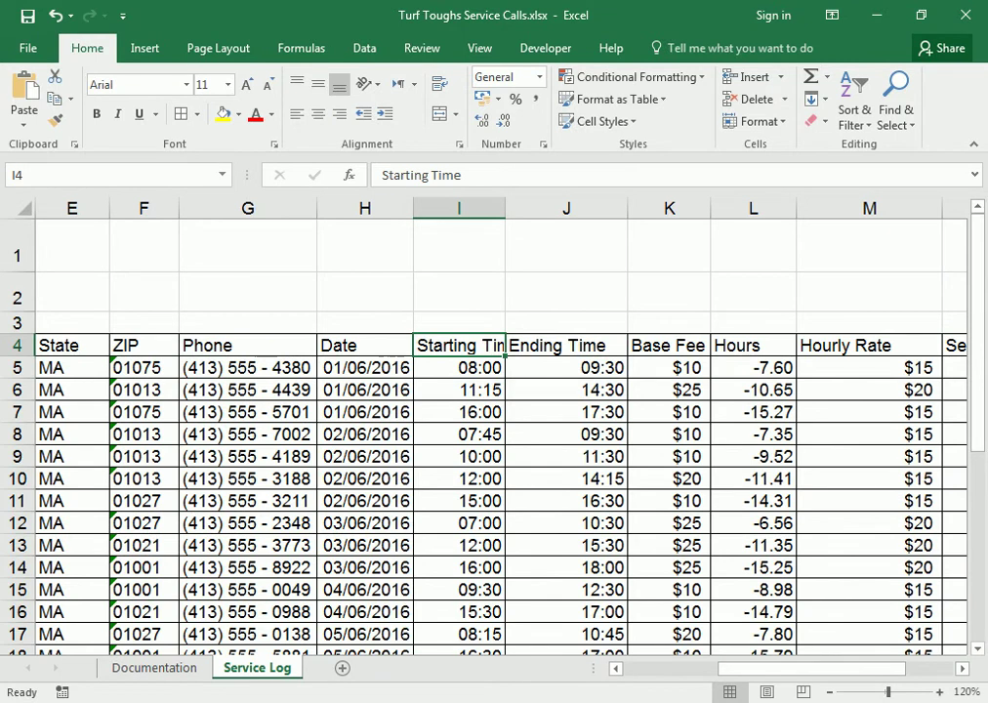
key(Tab)
key(Tab)
key(Tab)
key(Tab)
key(Tab)
key(Tab)
key(Tab)
key(Tab)
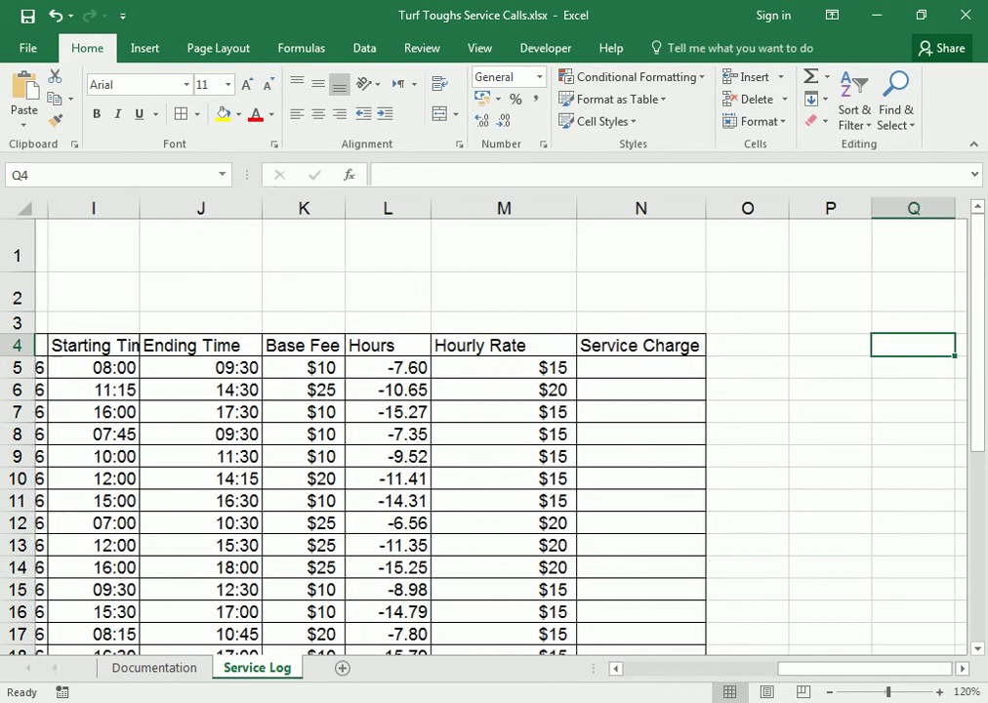
key(shift+Tab)
click(375, 344)
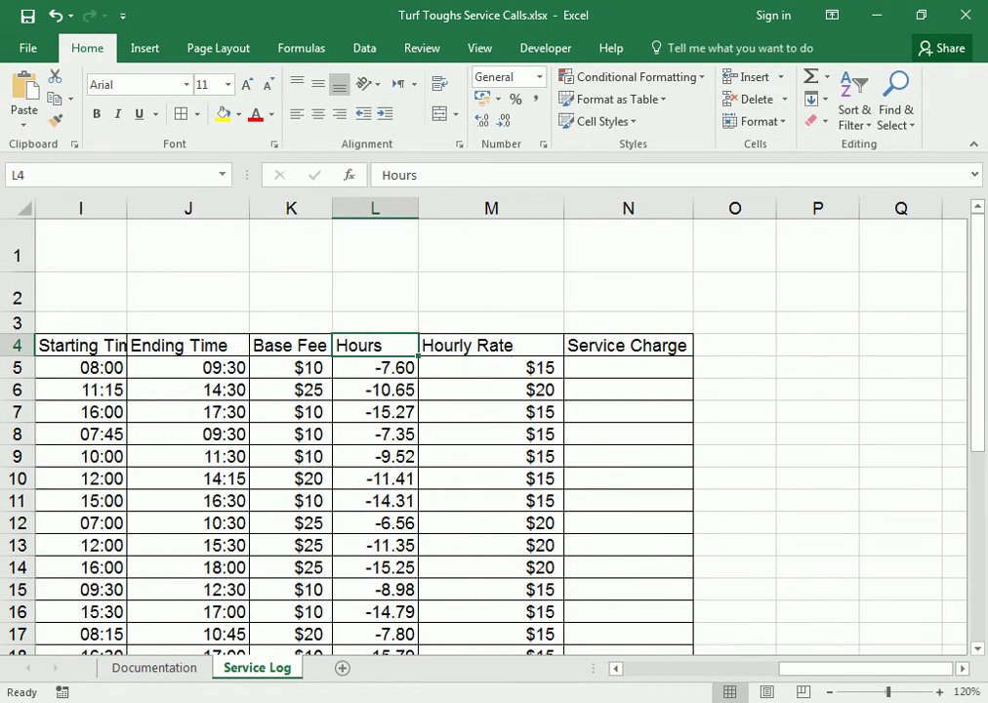
click(189, 344)
key(Home)
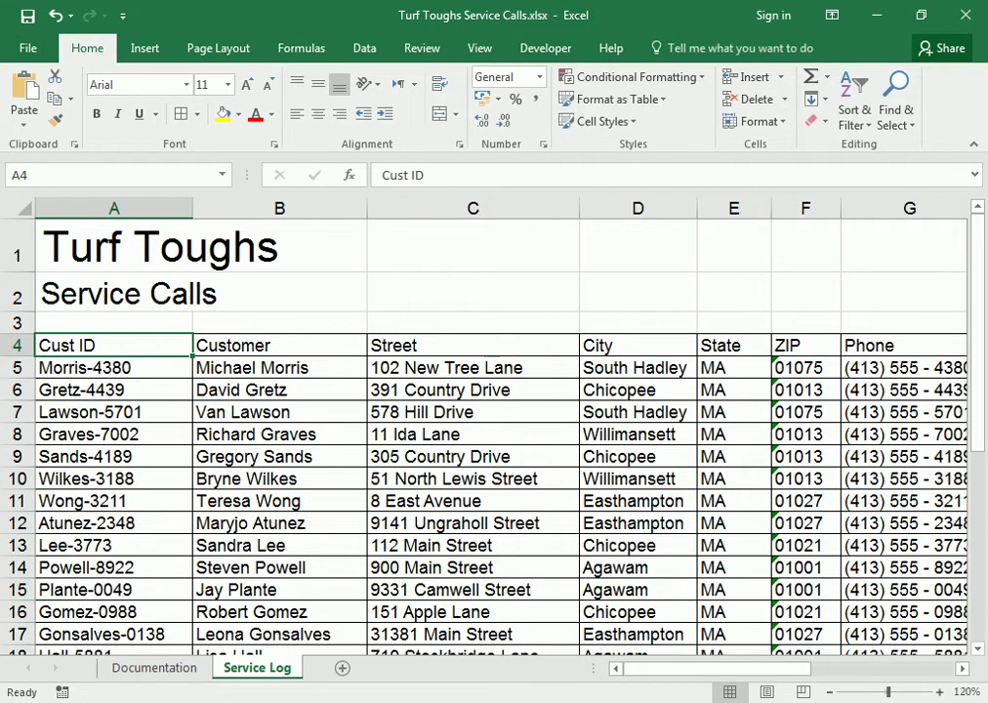
Step: Narrow columns B–D, fit State and ZIP columns, and autofit the Date to Service Charge columns
drag(367, 208, 337, 208)
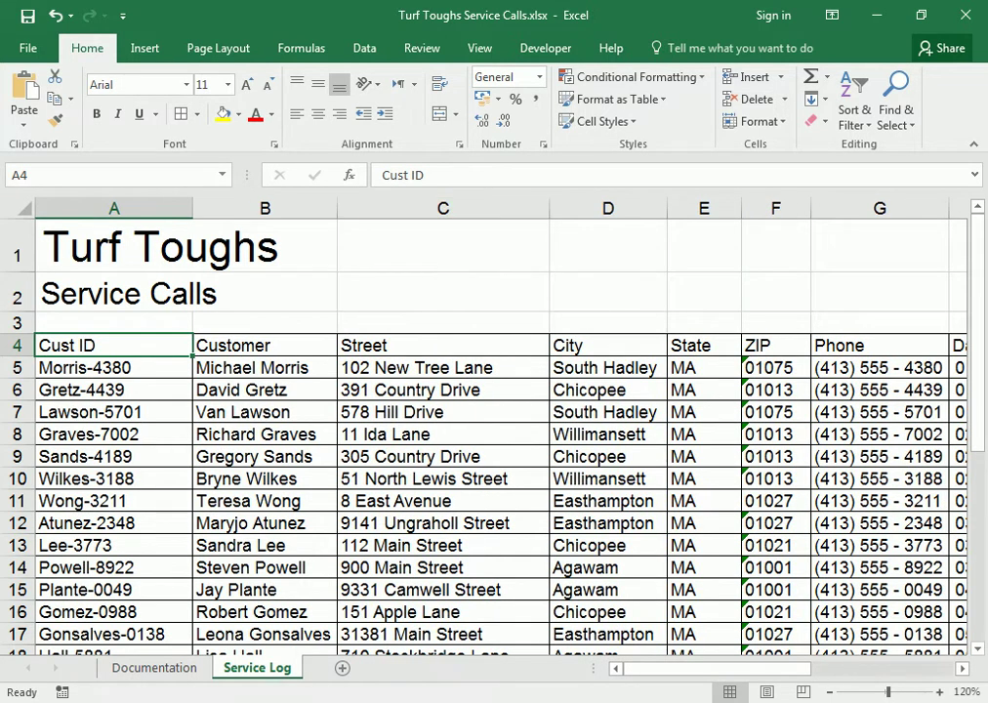
drag(549, 208, 539, 208)
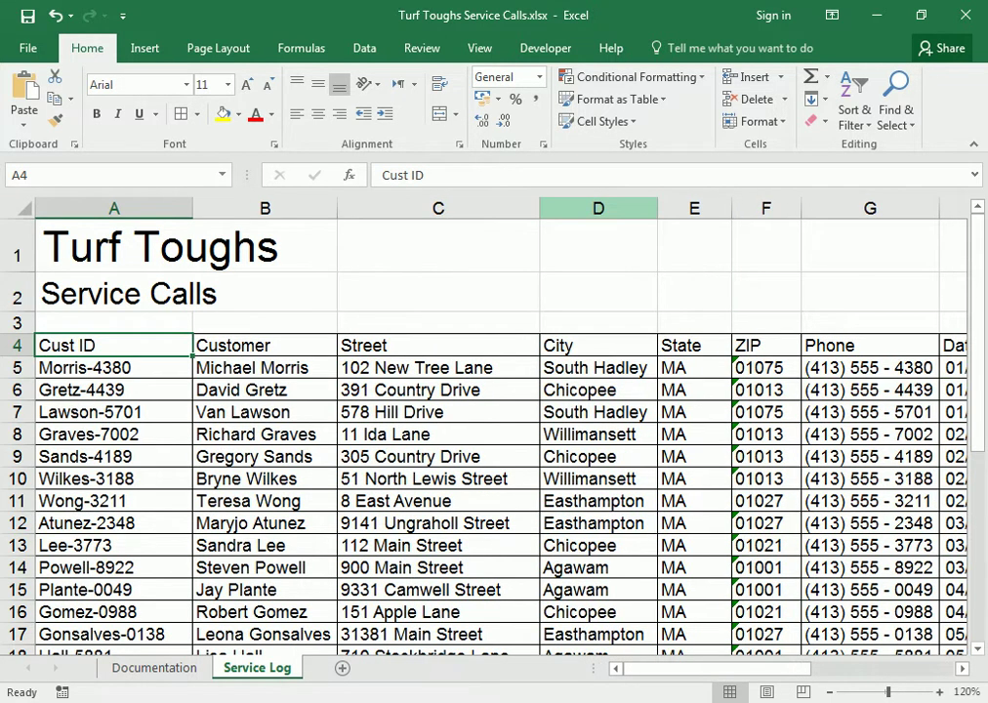
drag(657, 208, 654, 208)
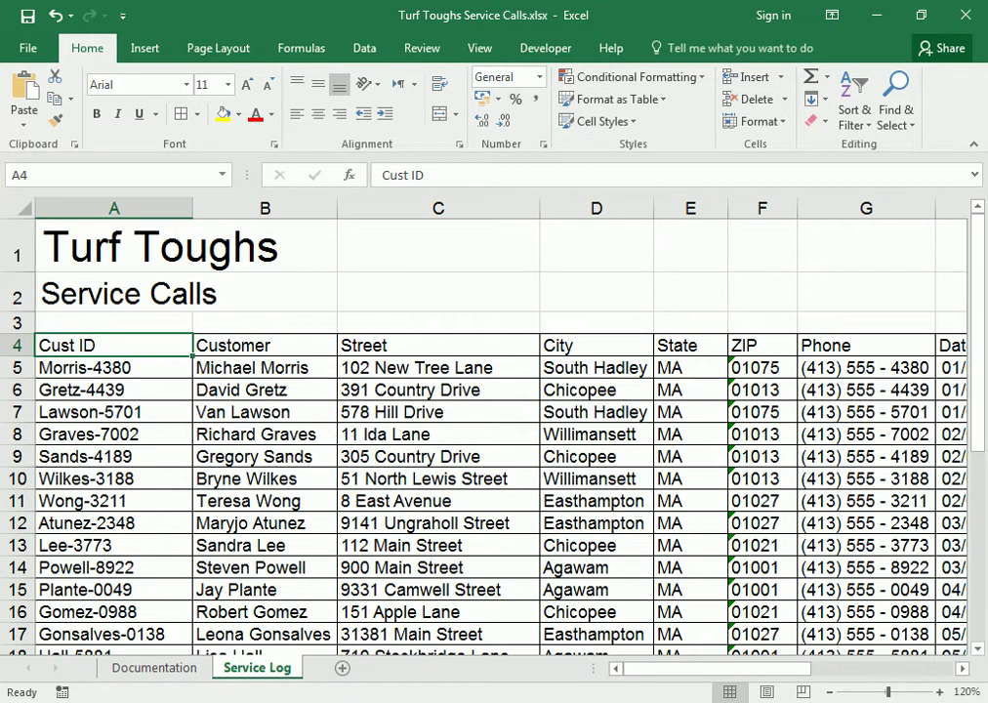
double_click(728, 208)
double_click(774, 208)
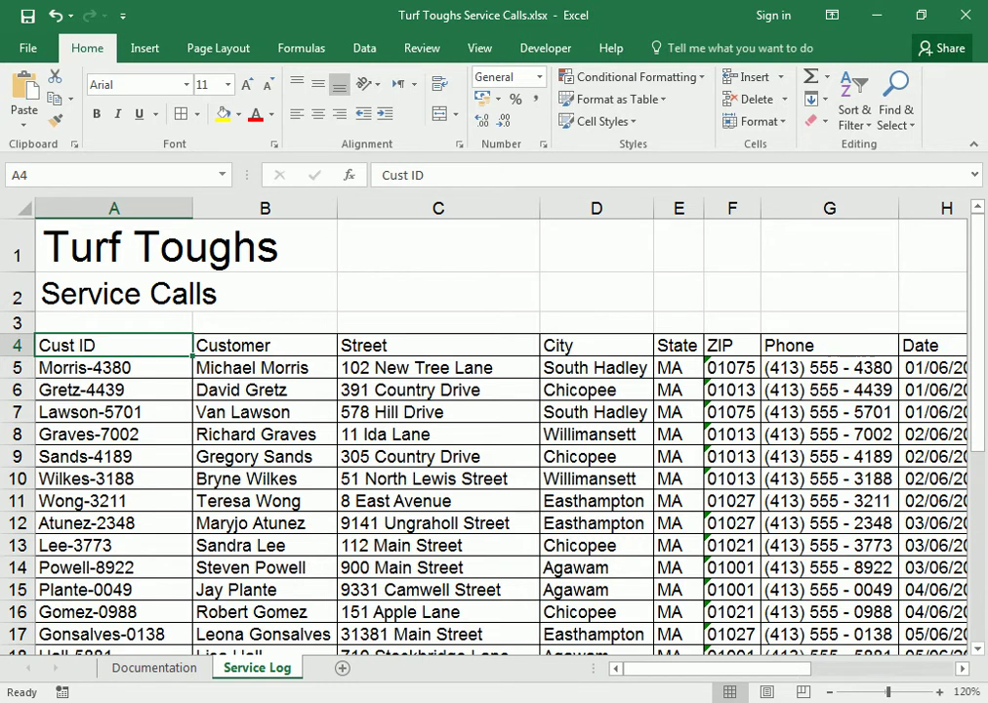
drag(630, 669, 723, 669)
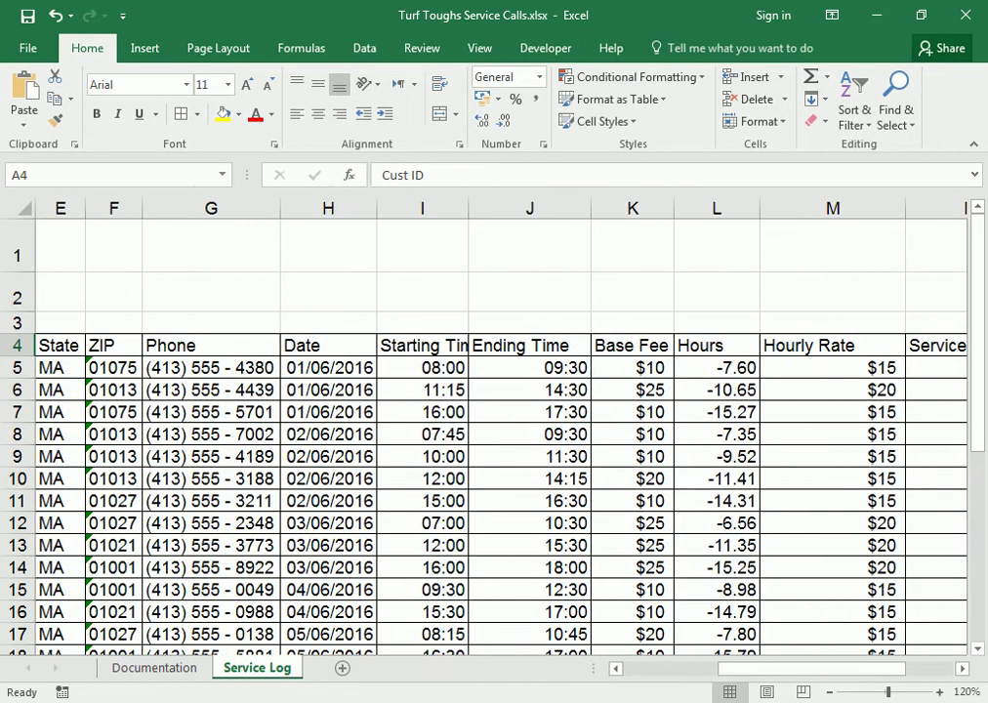
mouse_move(211, 208)
mouse_down()
mouse_move(840, 208)
mouse_move(724, 208)
mouse_up()
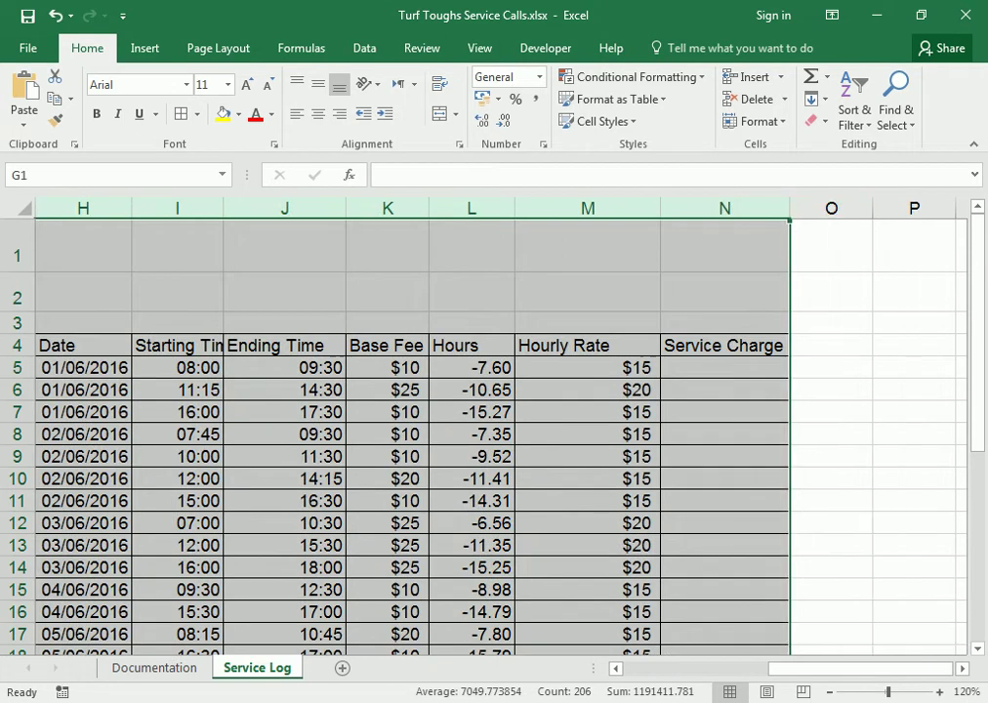
key(alt+h)
key(o)
key(i)
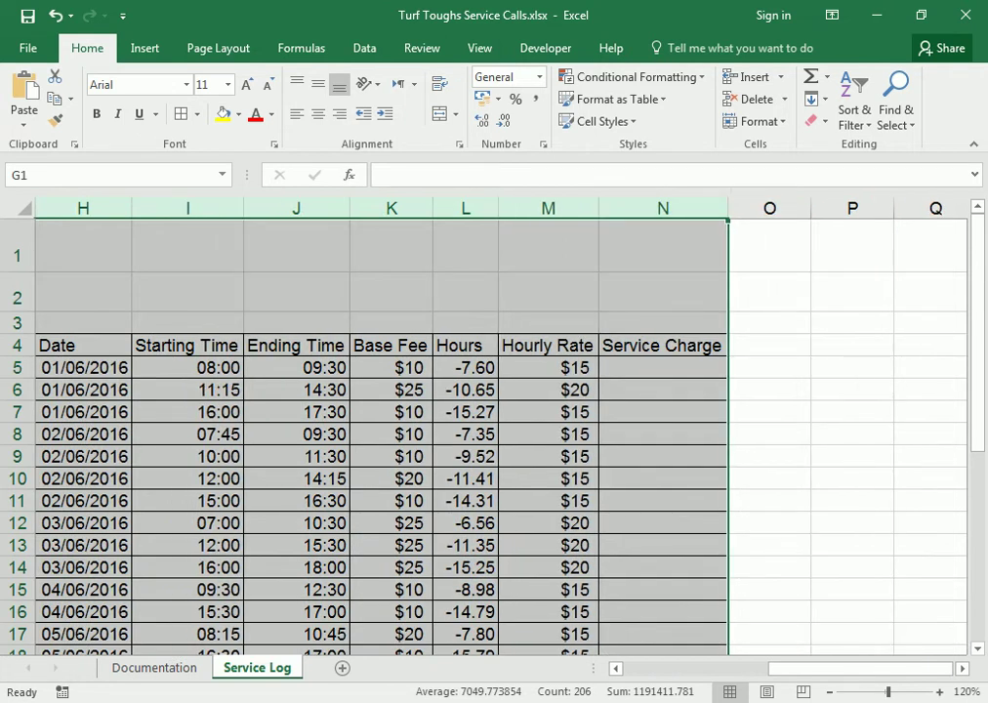
Step: Review the City header and rows below, then go to the Word instructions
click(465, 345)
key(Left)
key(Left)
key(Left)
key(Left)
key(Left)
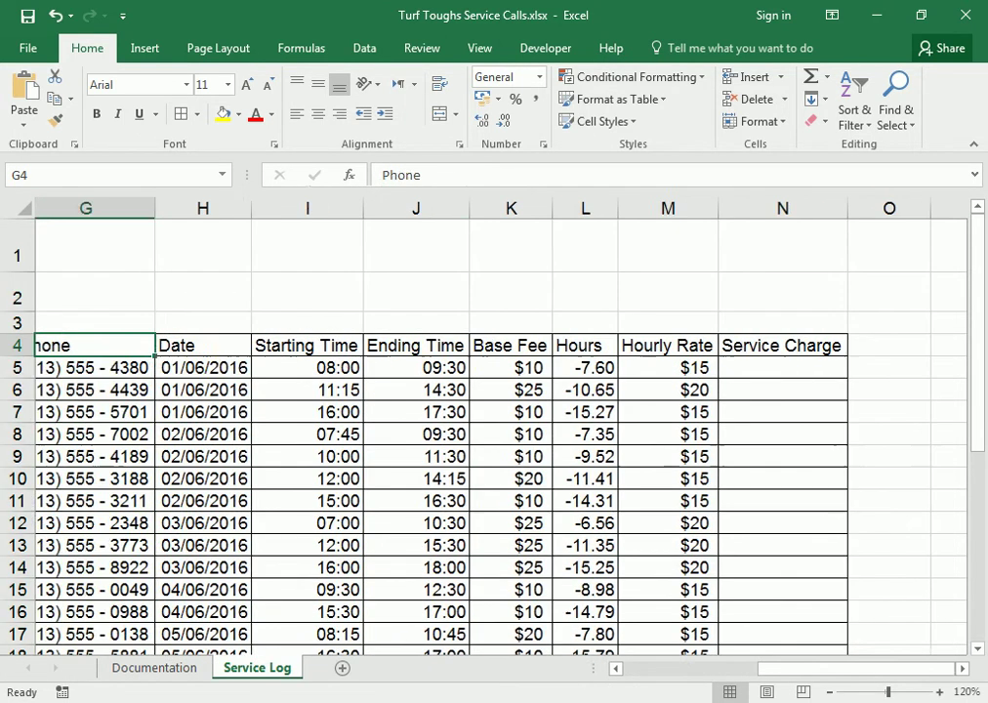
key(Left)
key(Left)
key(Left)
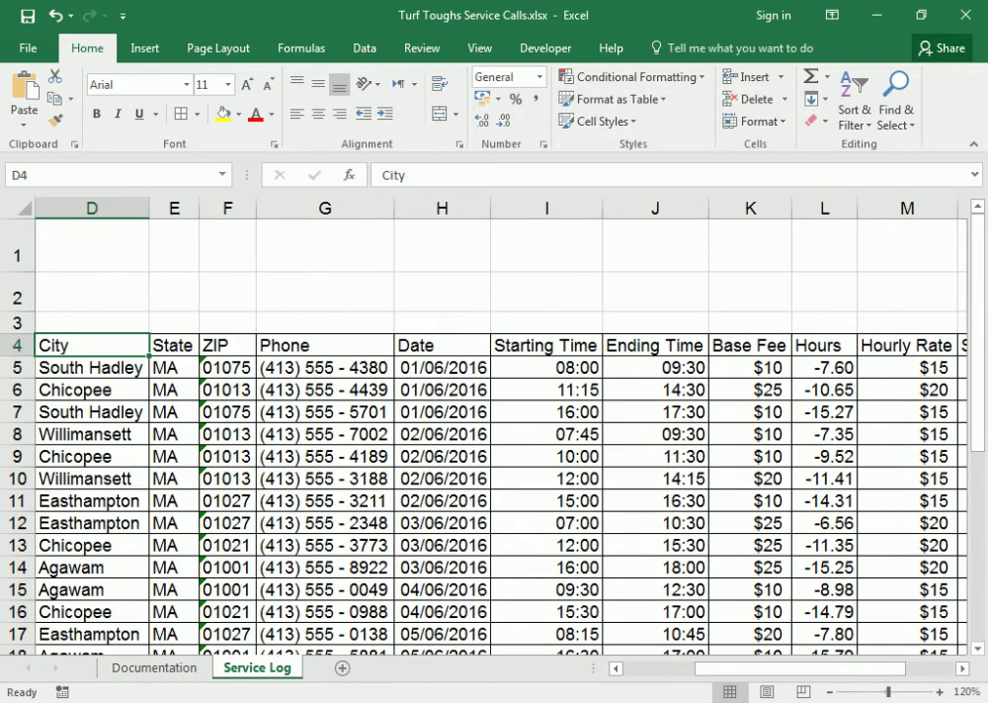
scroll(488, 429, down, 2)
mouse_move(284, 695)
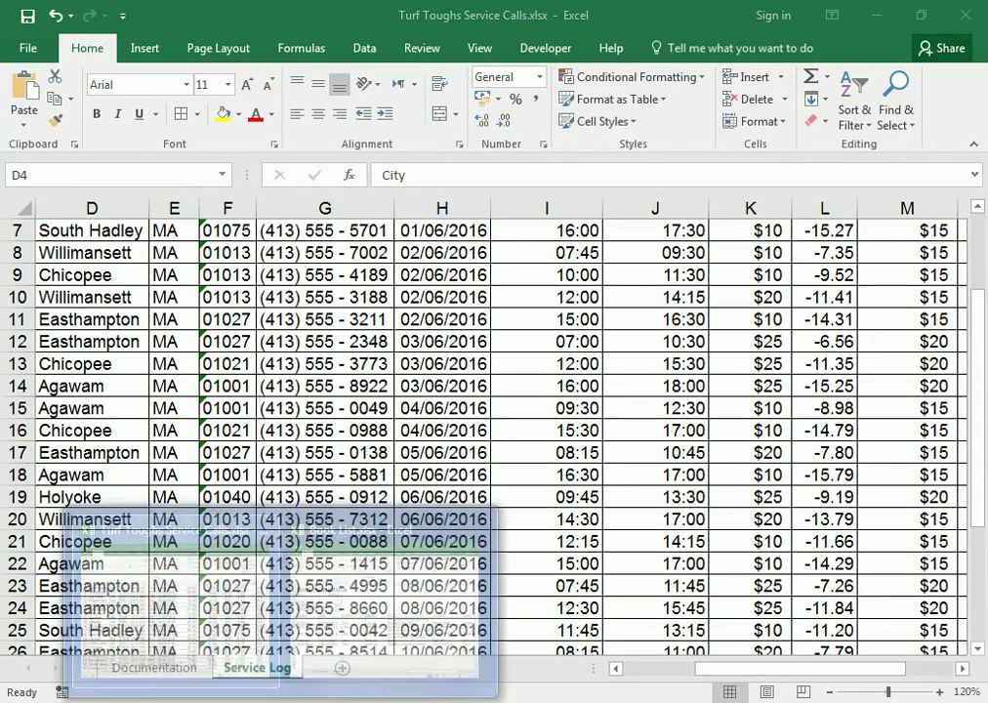
key(alt+Tab)
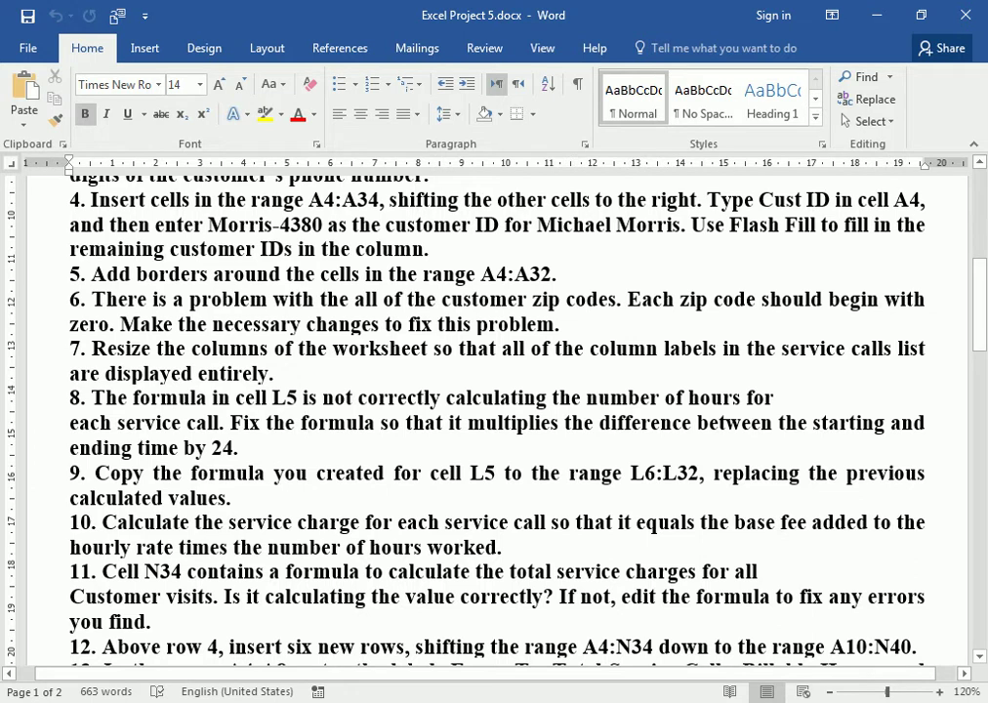
Step: Highlight item 7's 'displayed entirely' and item 8's 'formula' and 'L5', then go back to Excel
drag(104, 373, 269, 373)
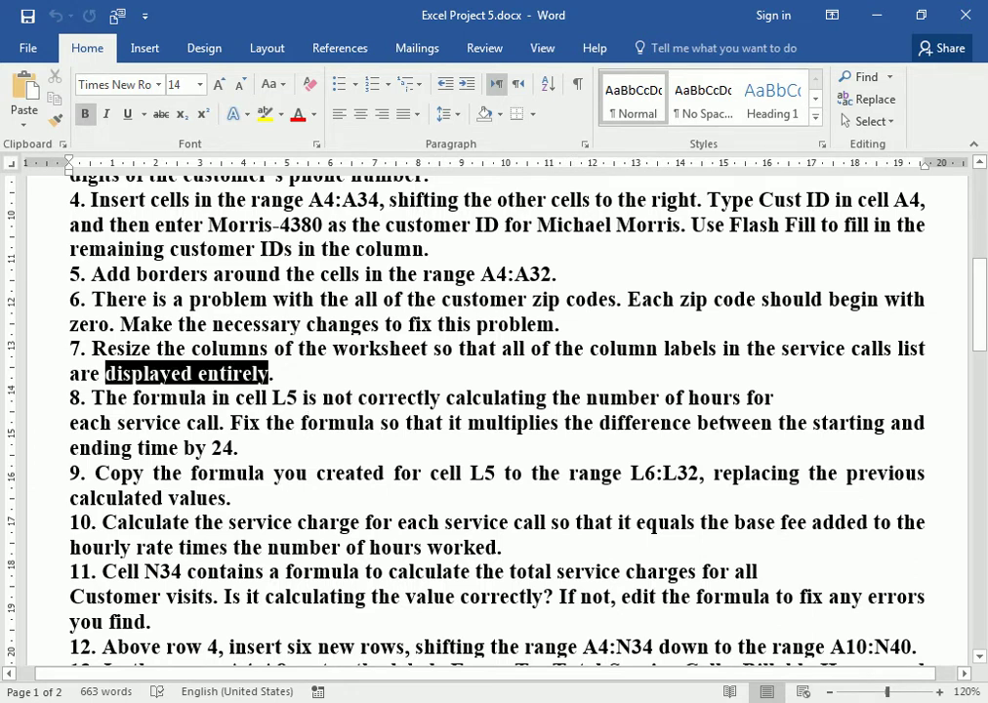
drag(133, 398, 203, 398)
click(278, 397)
double_click(280, 397)
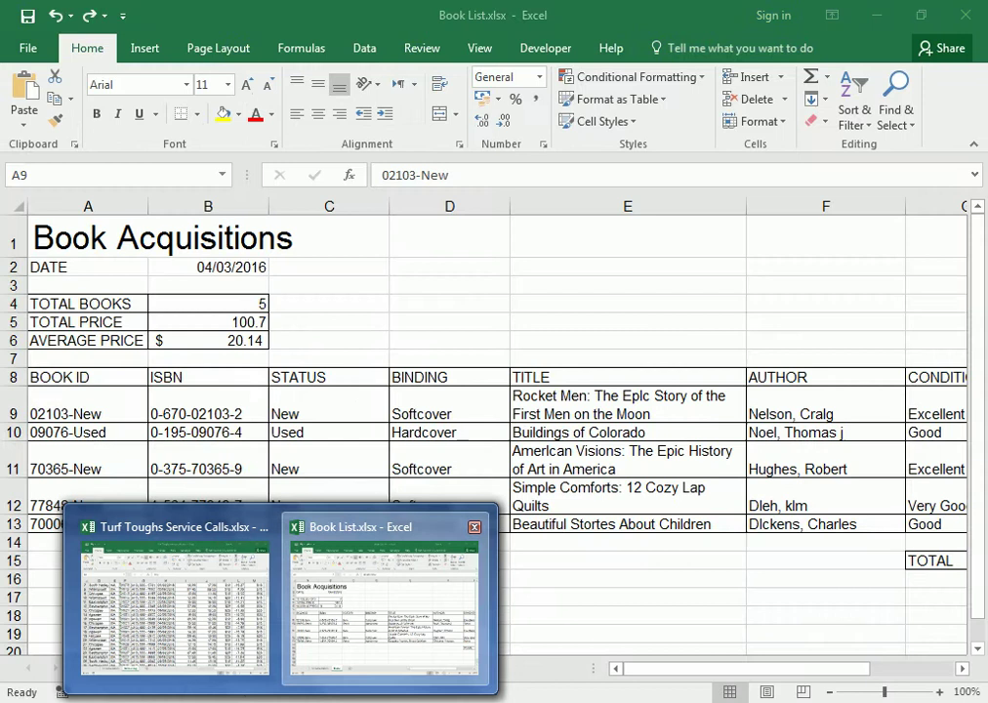
click(386, 595)
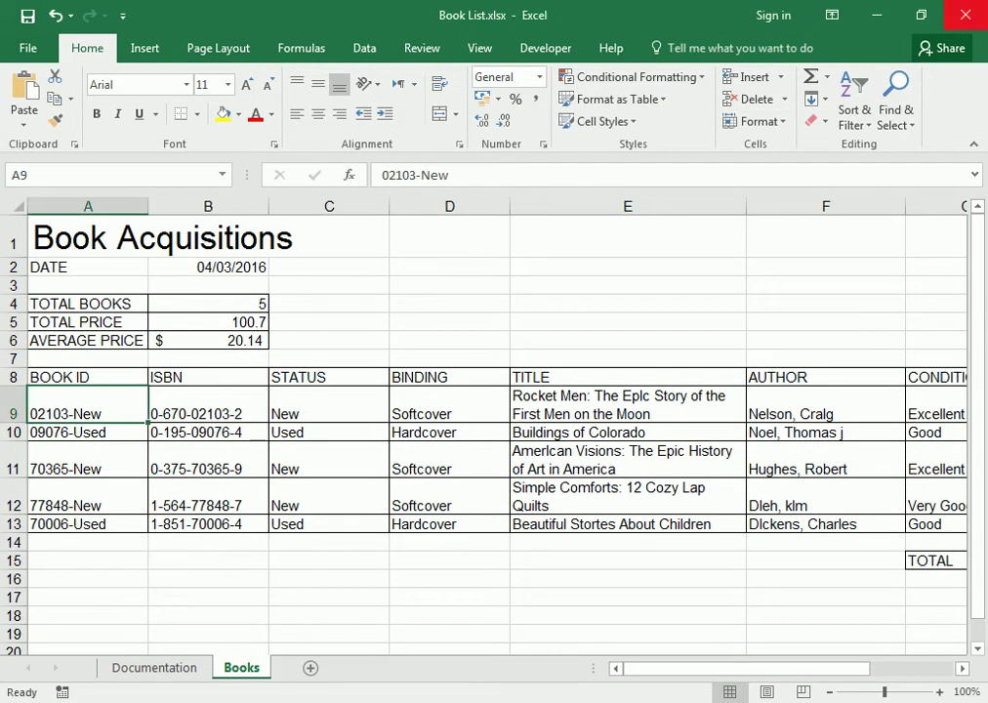
Step: Close Book List and inspect the Hours formula in L7 and L5 against times in I5 and J5
click(965, 15)
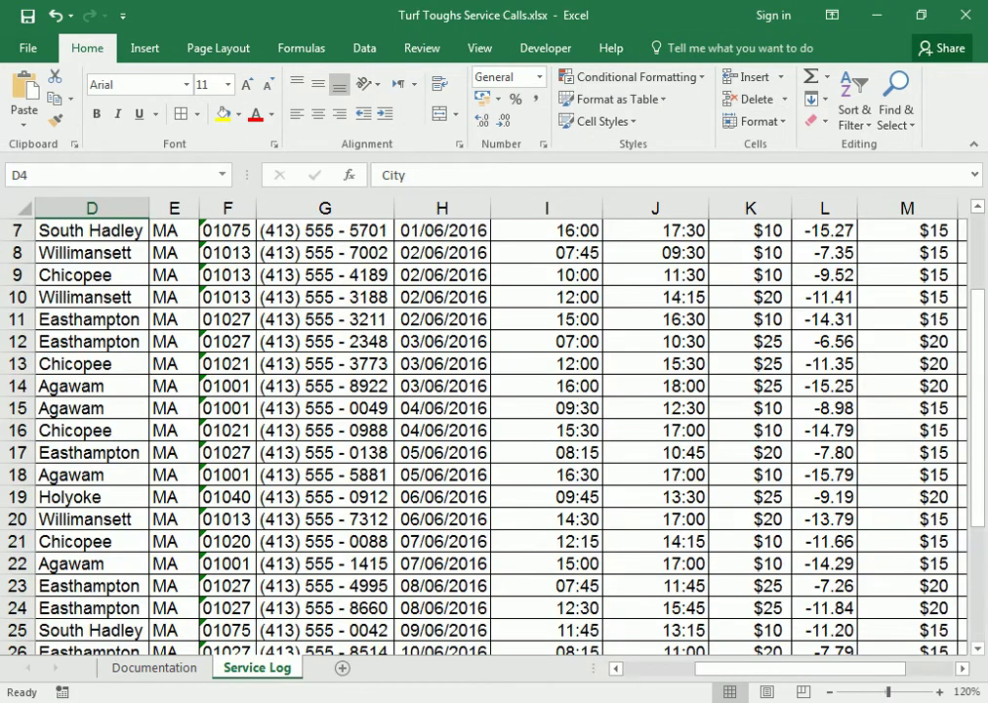
click(824, 230)
scroll(488, 430, up, 2)
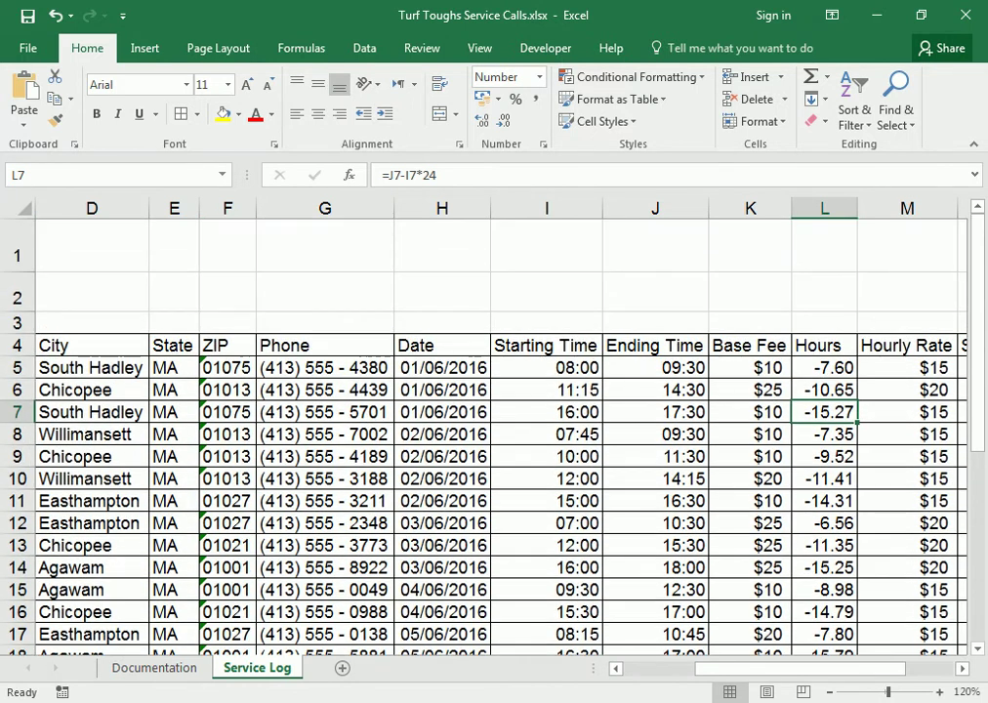
click(824, 367)
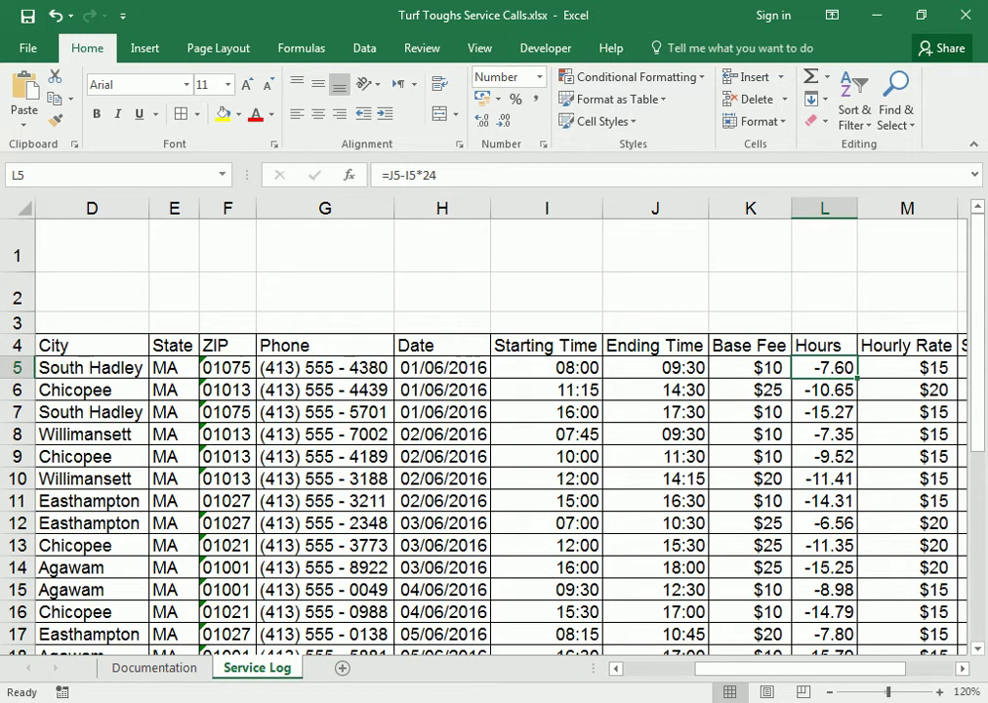
click(547, 367)
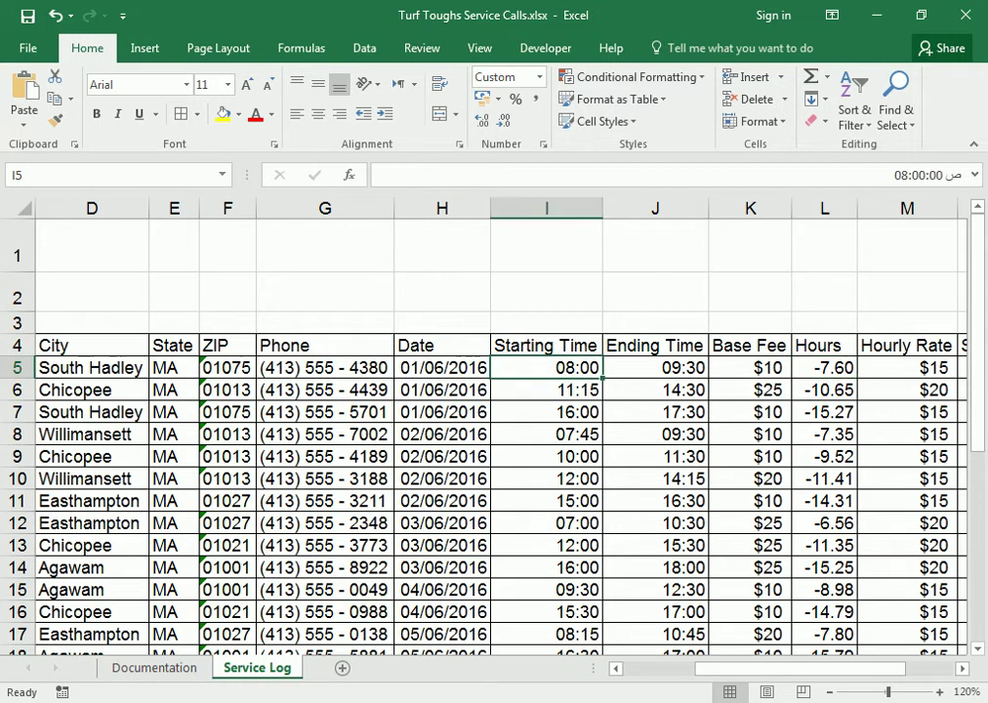
click(656, 367)
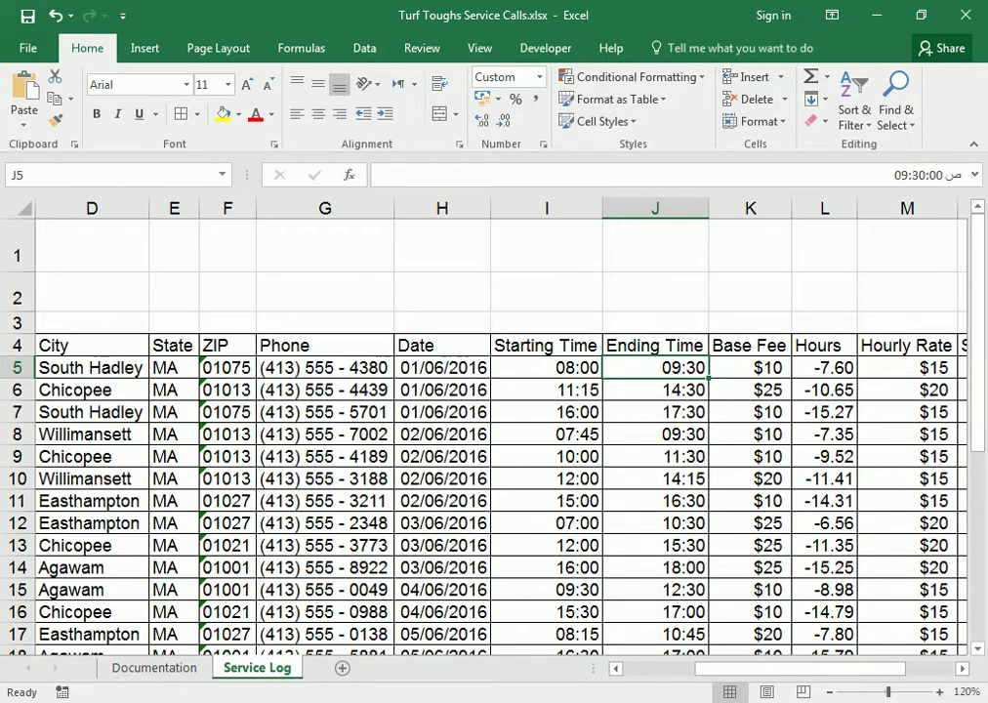
Step: Reread 'correctly' in Word's step 8, then recheck L5's formula in Excel
key(alt+Tab)
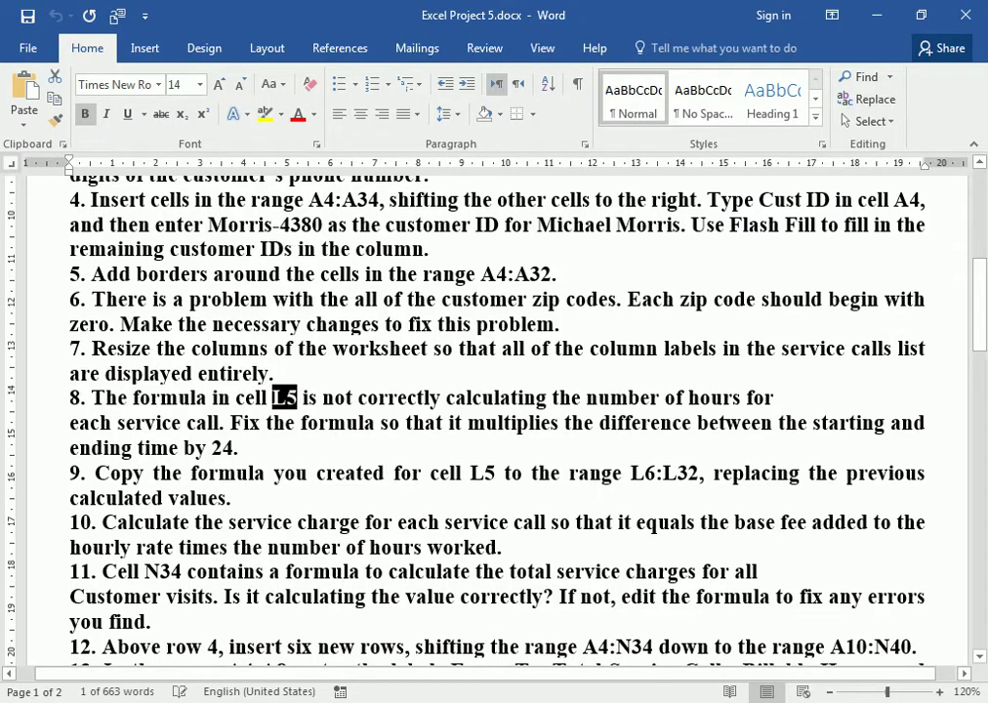
drag(358, 398, 440, 397)
click(482, 398)
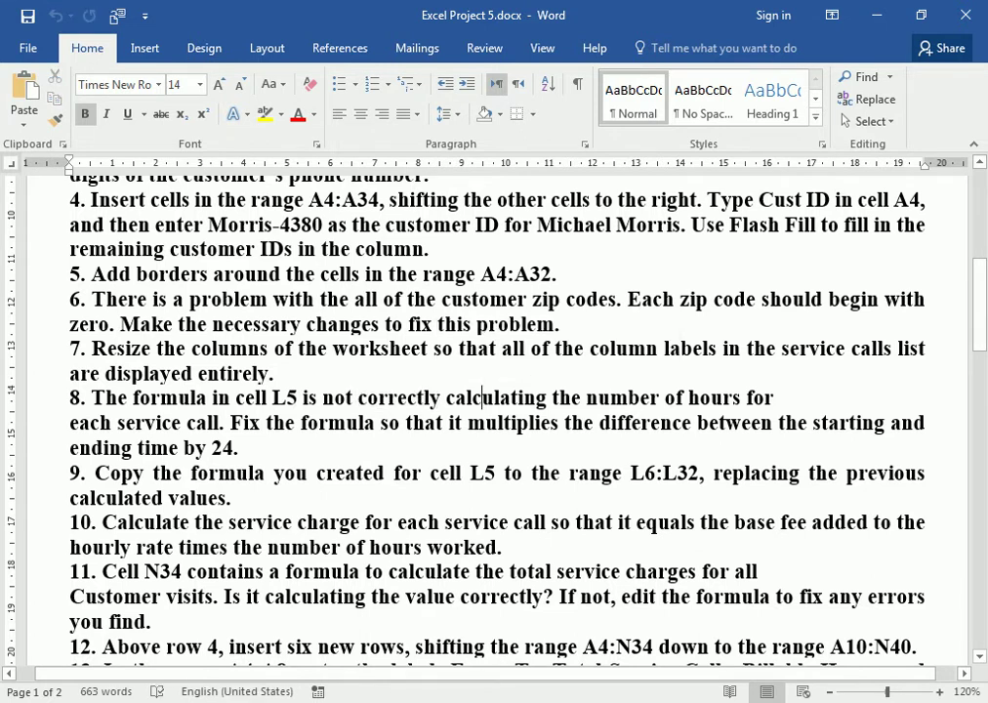
key(alt+Tab)
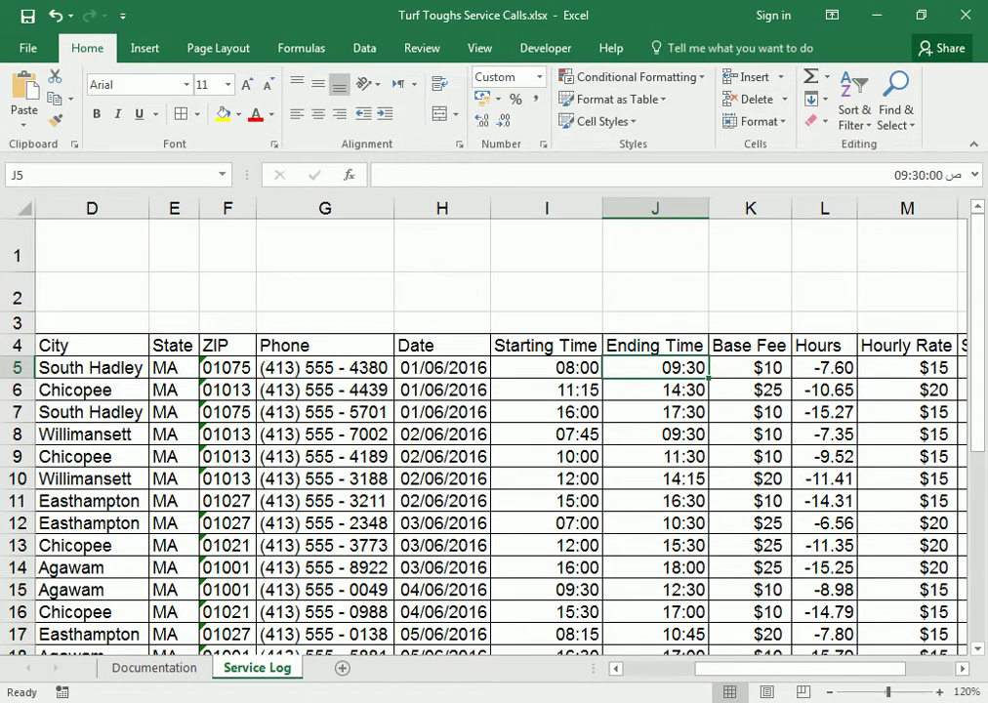
click(824, 367)
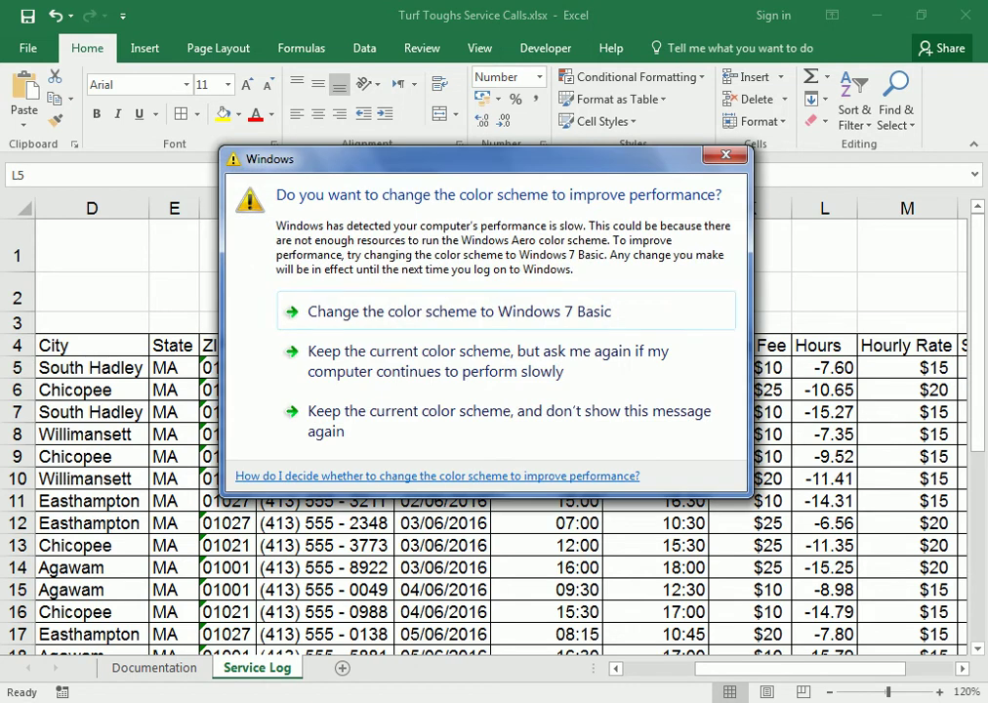
Step: Dismiss the colour-scheme prompt and compare J5 and I5 times with L5's =J5-I5*24 result
key(Escape)
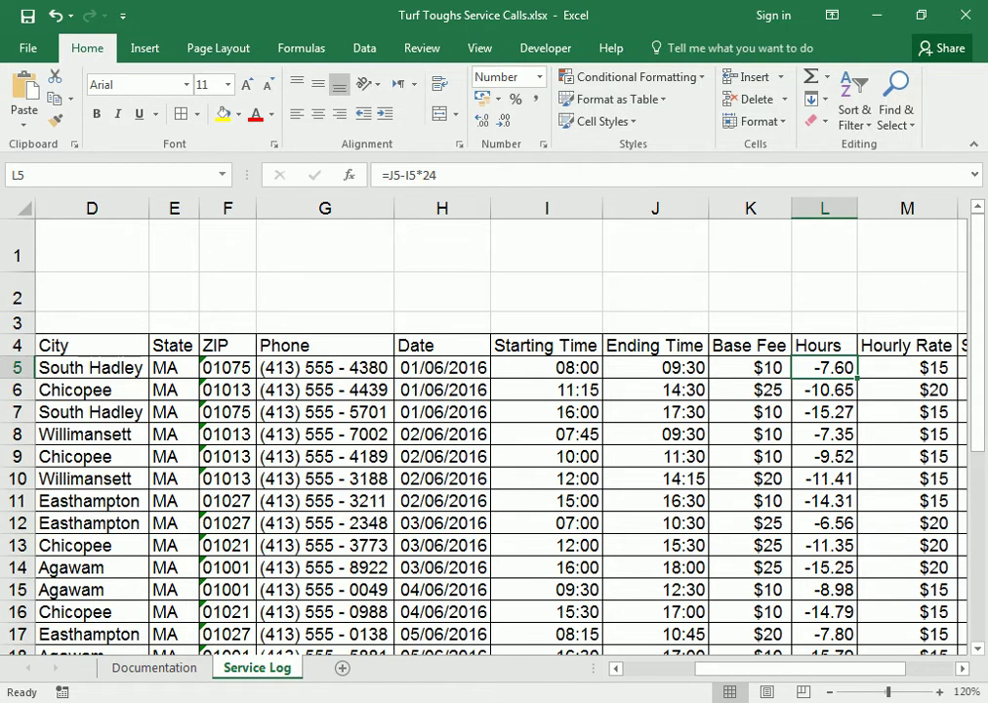
click(655, 368)
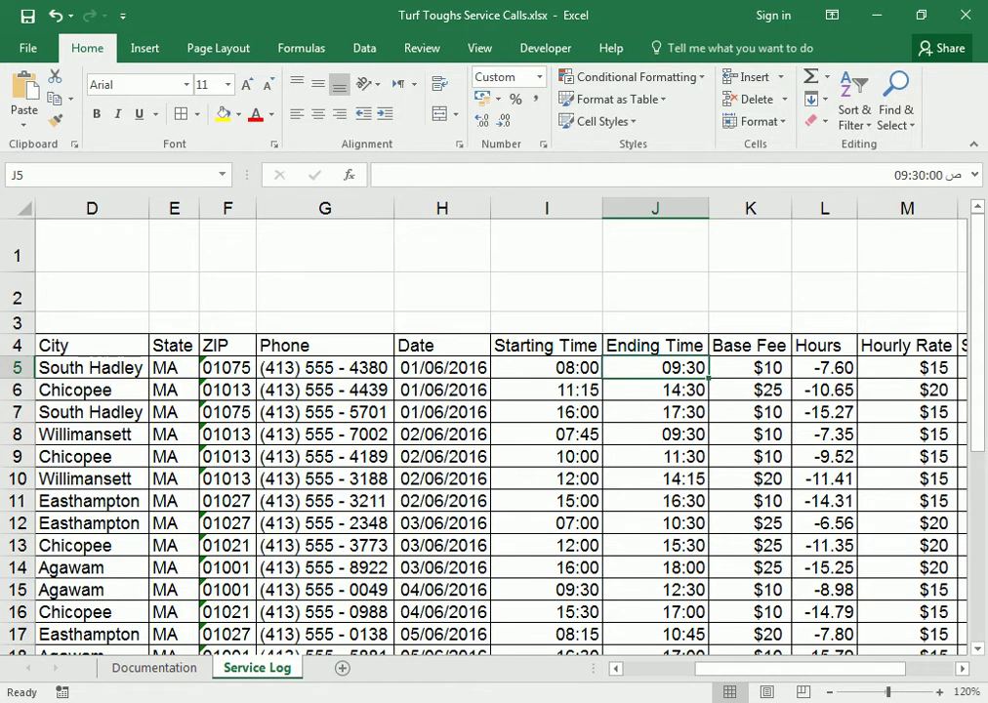
click(546, 367)
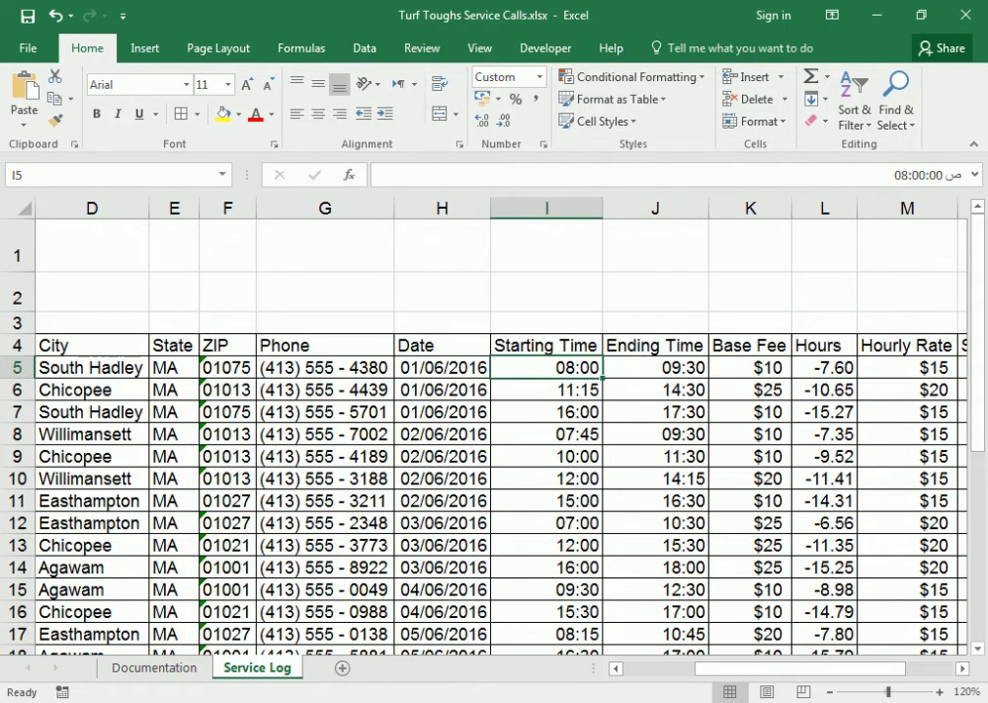
click(655, 368)
click(547, 368)
click(824, 367)
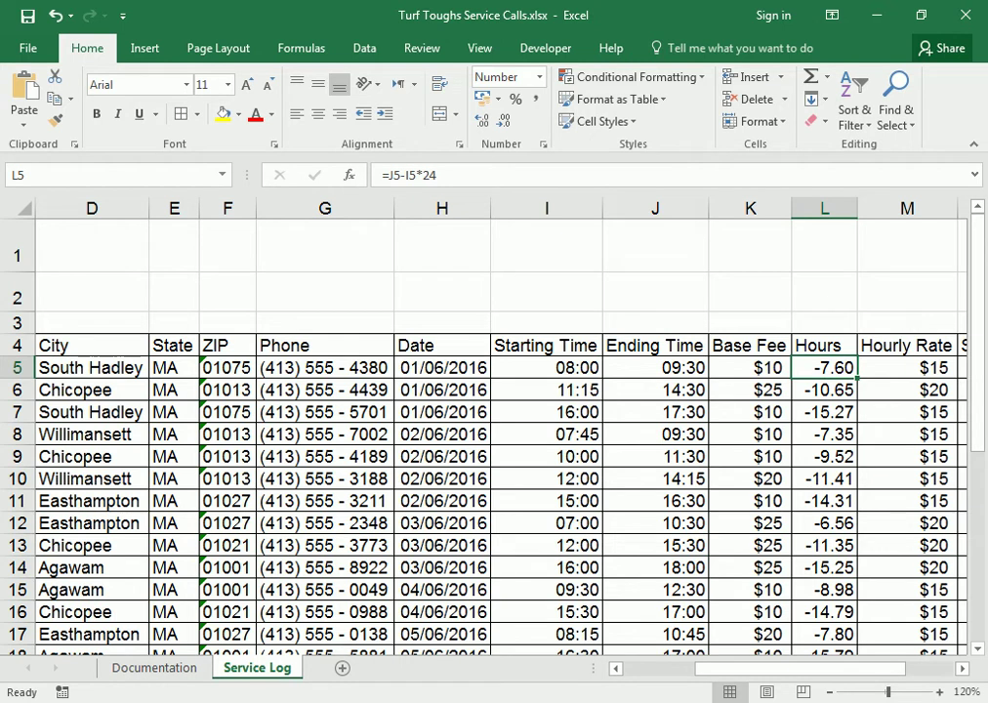
key(alt+Tab)
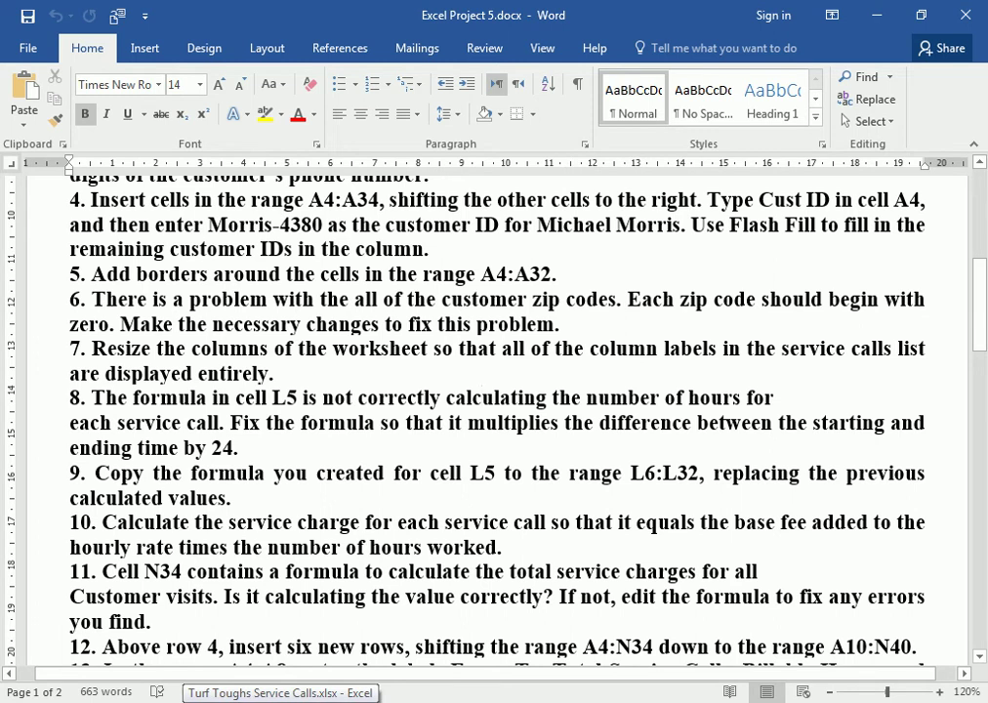
Step: Highlight 'cell L5' and 'each service call' in Word's step 8, then return to Excel
drag(235, 397, 302, 398)
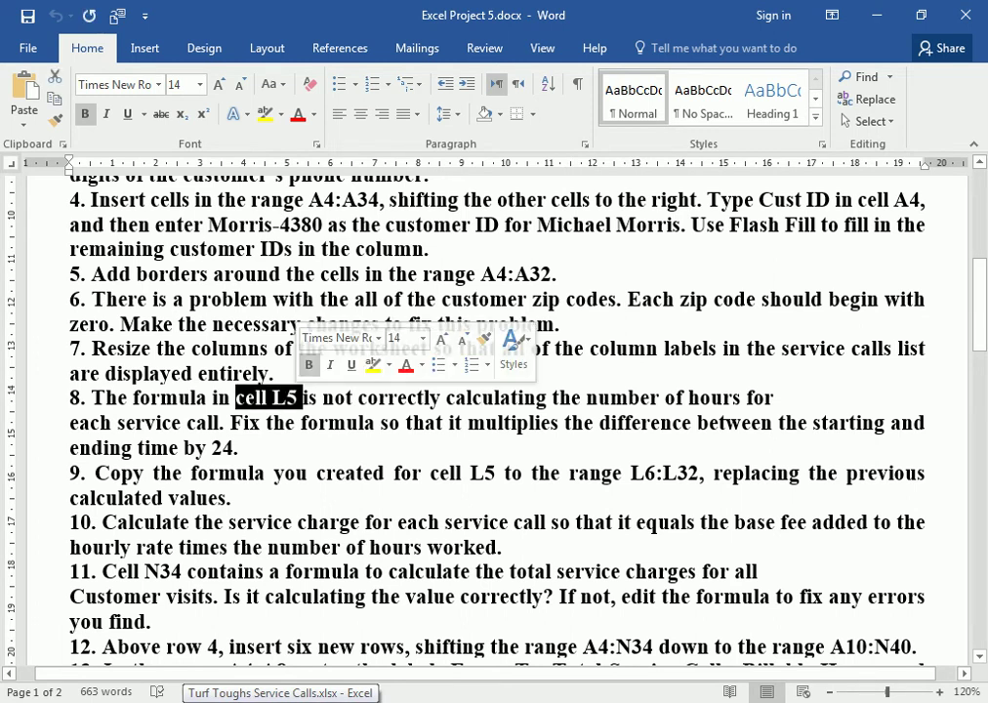
click(479, 397)
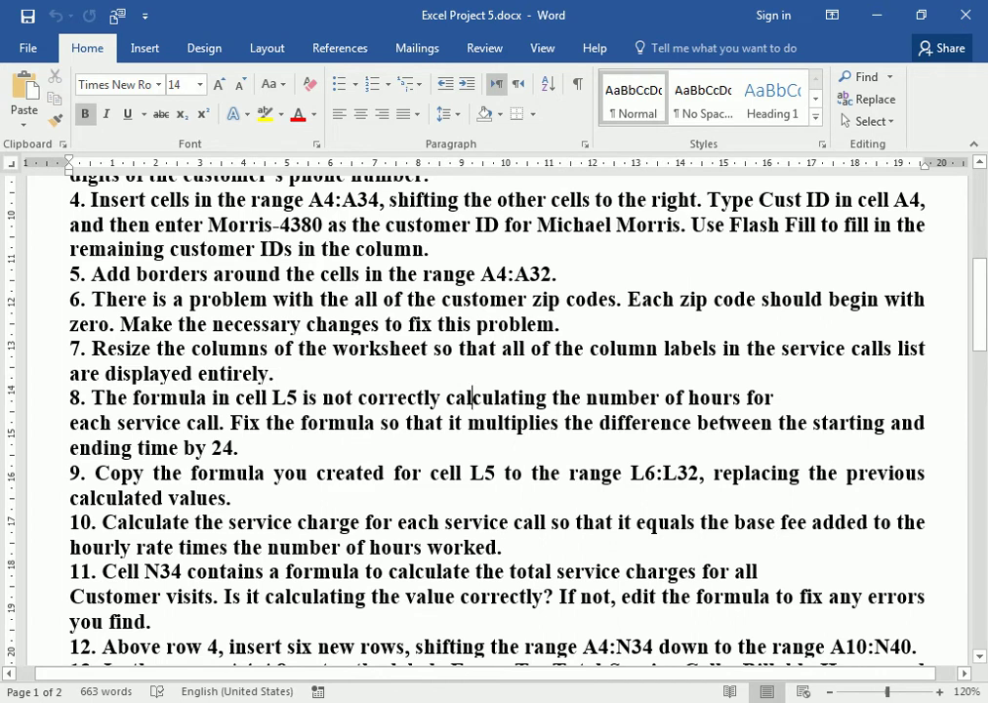
drag(230, 423, 69, 423)
click(331, 422)
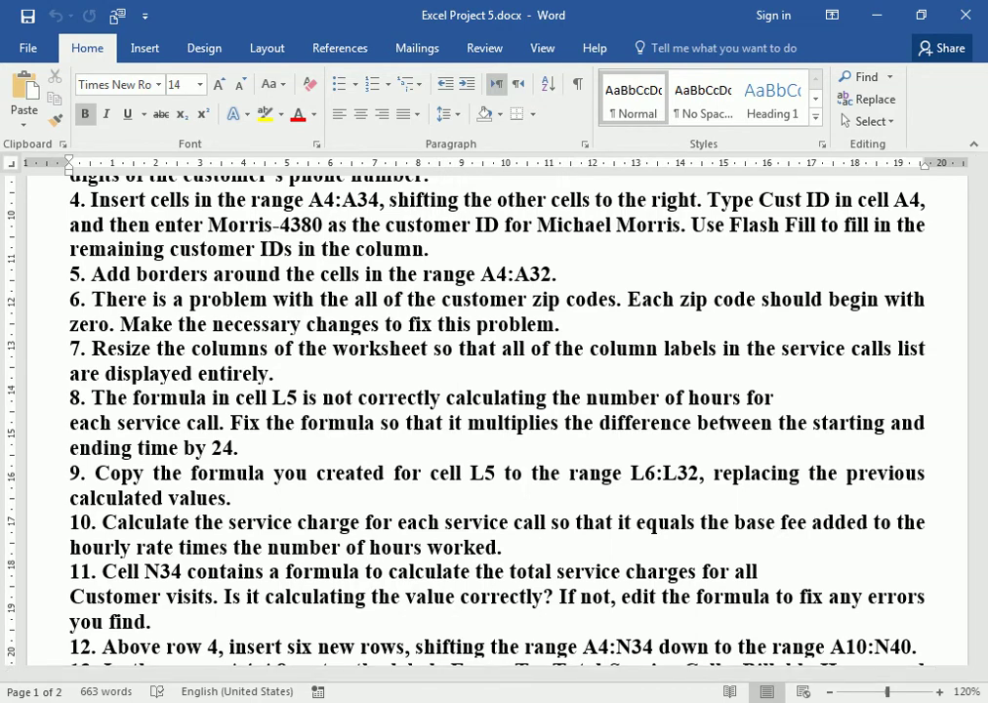
key(alt+Tab)
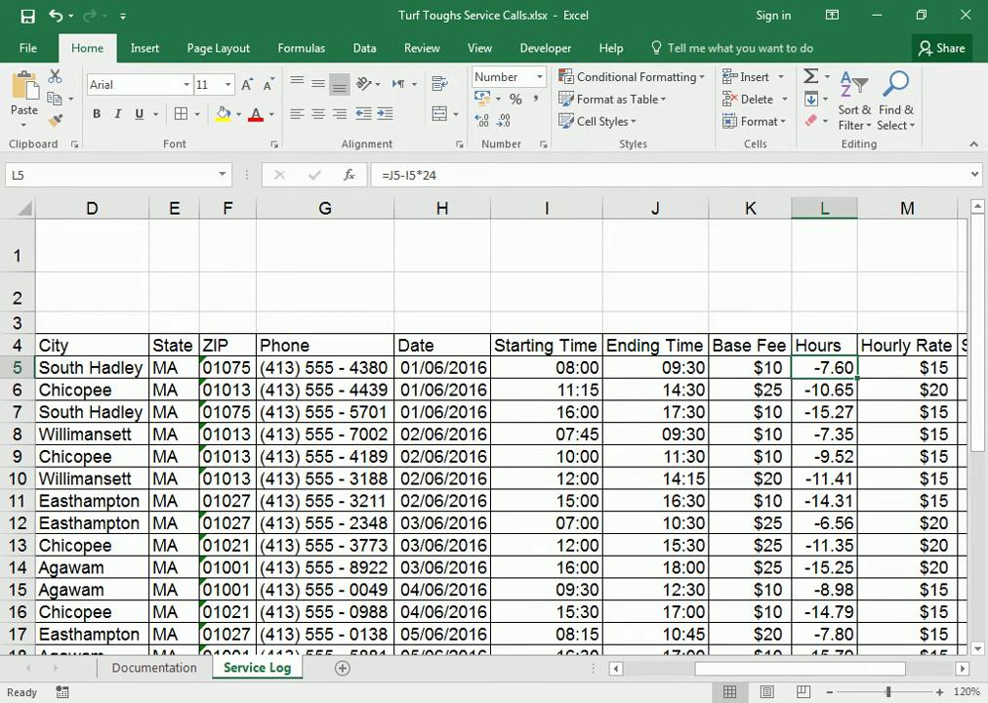
Step: Swap the references in L5 so it reads =I5-J5*24, still giving -9.17
click(400, 175)
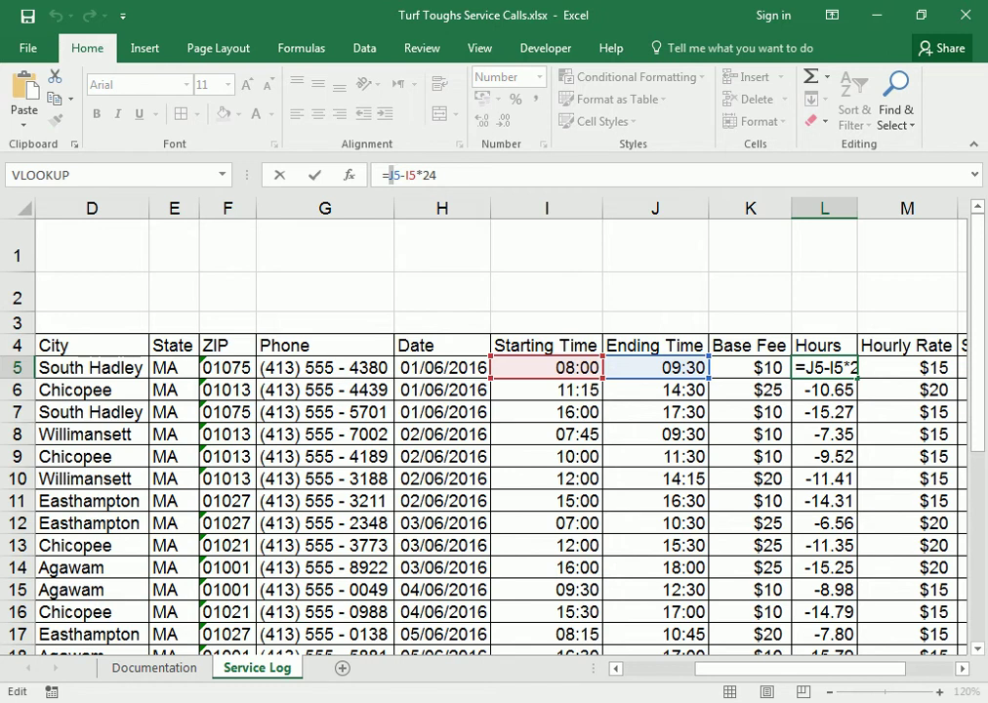
key(Delete)
text(I)
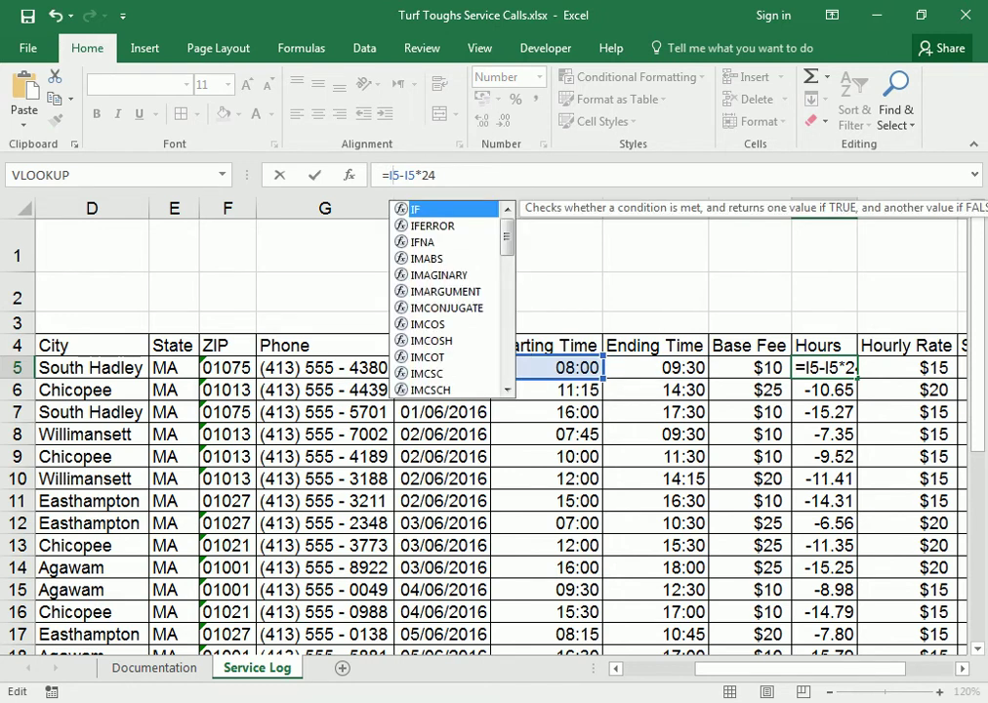
click(406, 175)
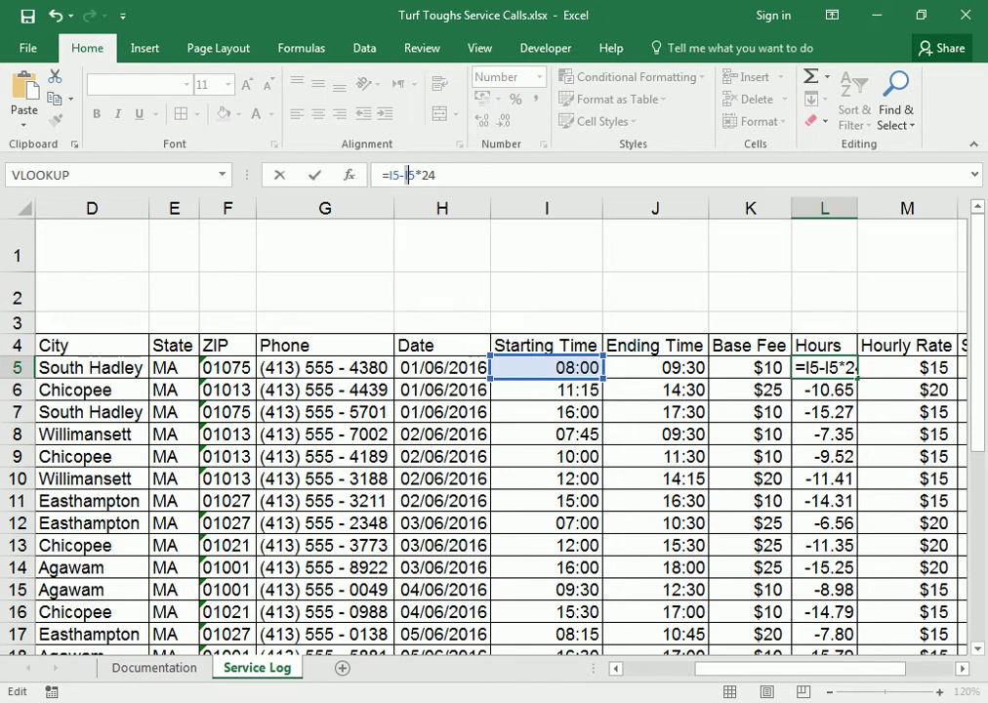
key(Delete)
text(J)
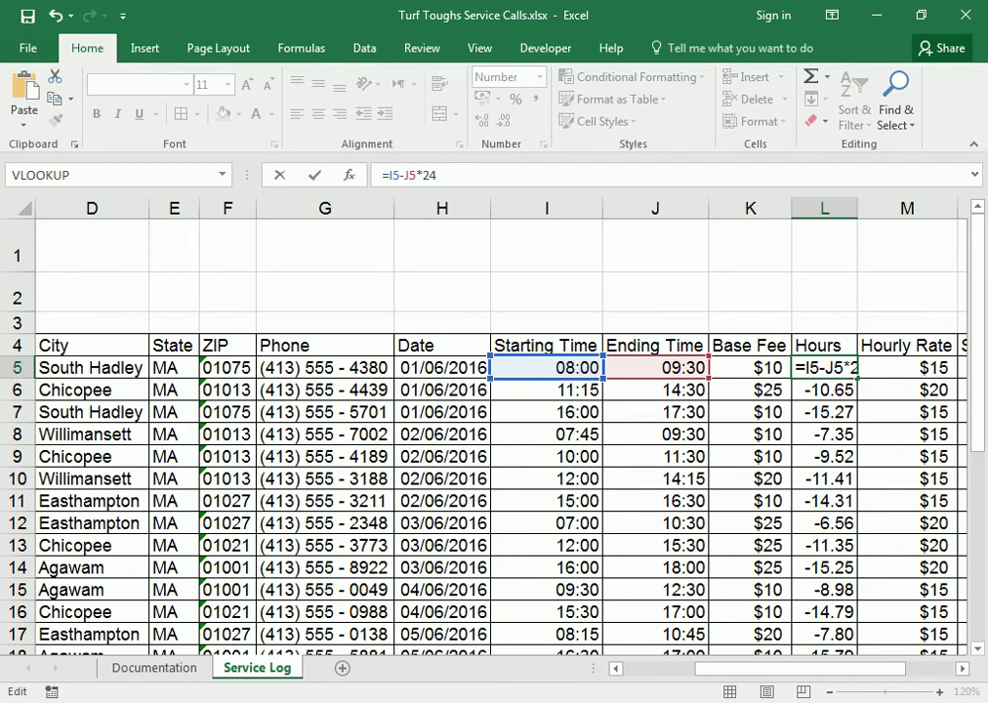
key(Return)
key(Up)
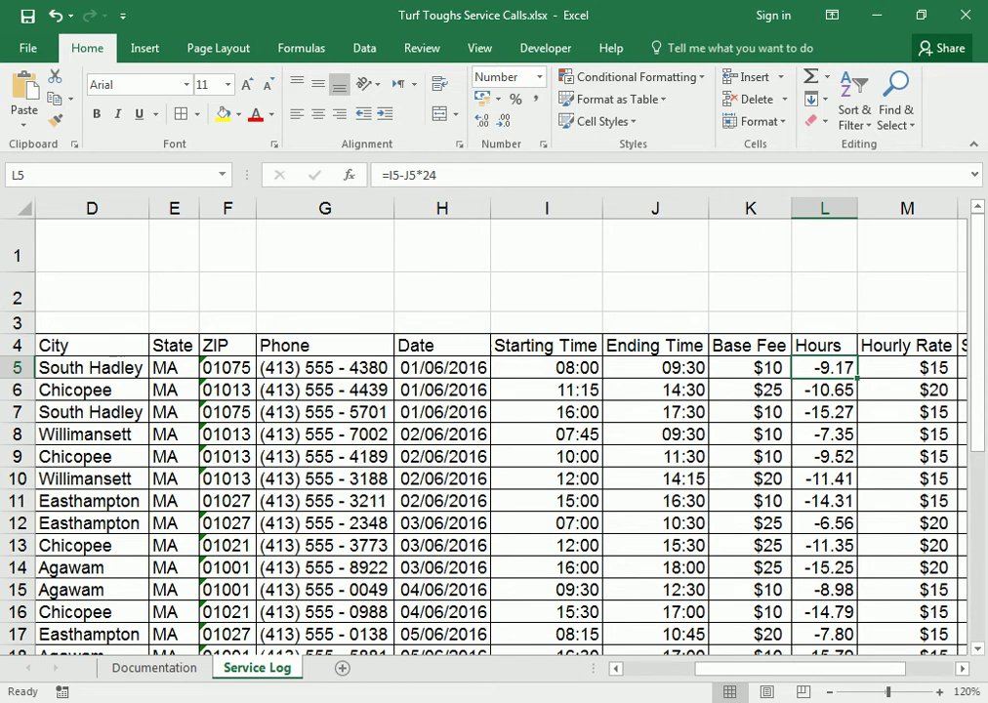
Step: Restore L5's original formula, then delete *24 so it reads =J5-I5, showing 0.06
click(655, 367)
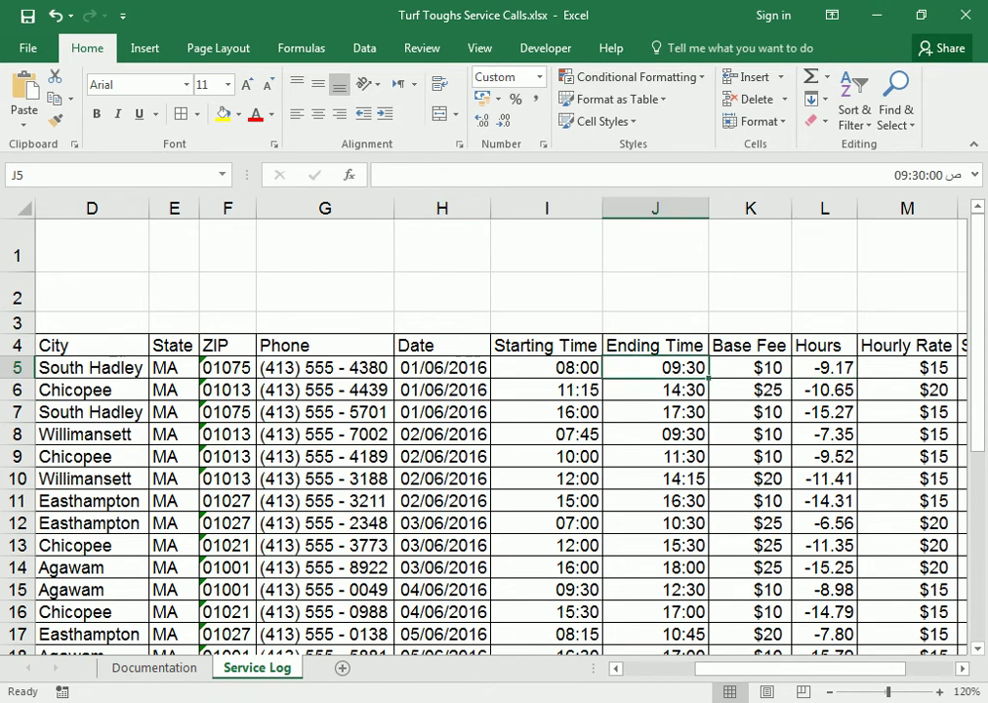
click(824, 367)
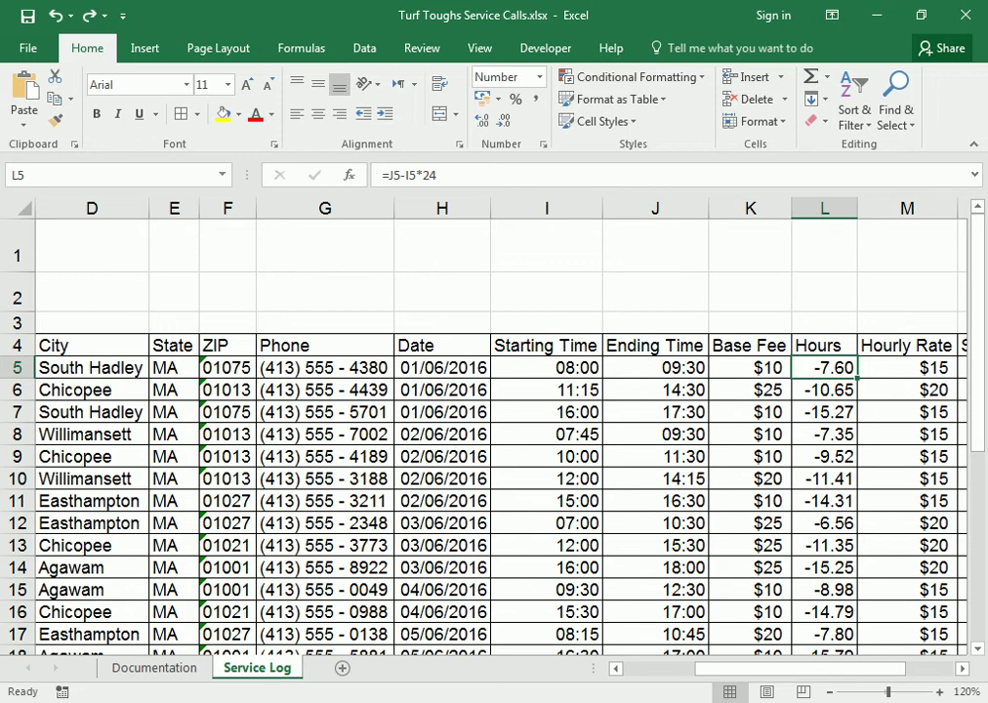
drag(437, 175, 418, 175)
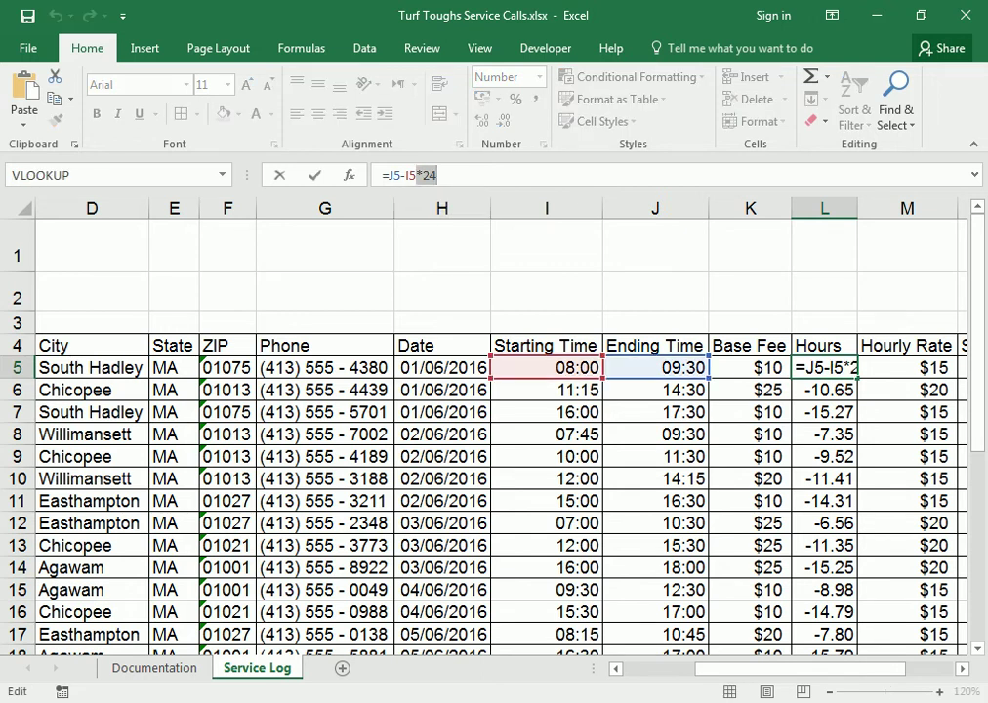
key(BackSpace)
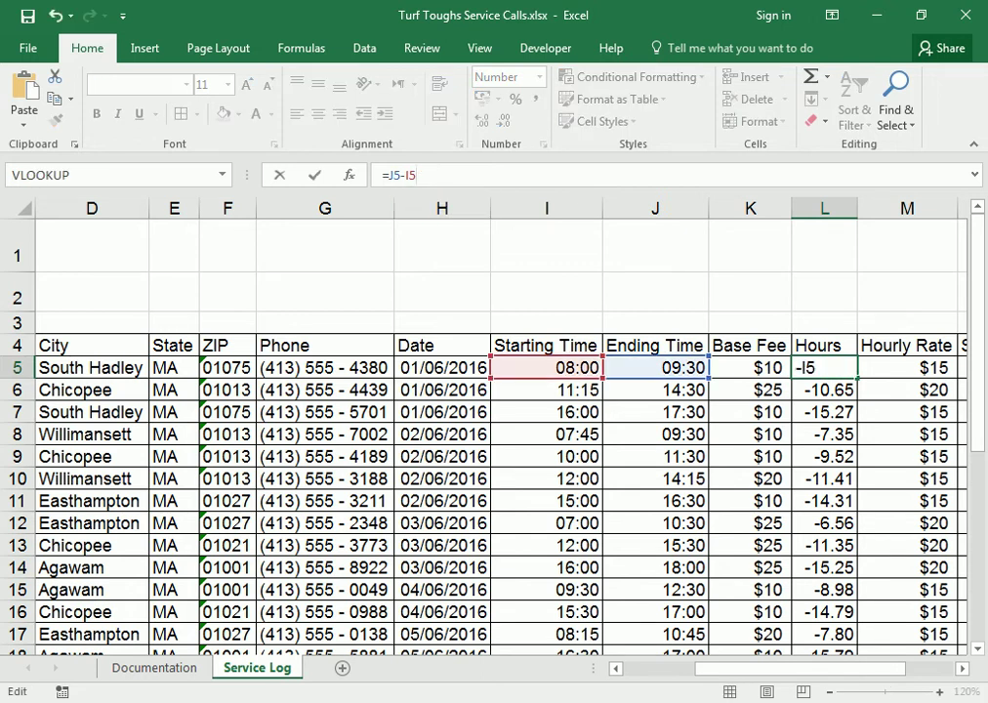
key(Return)
key(Up)
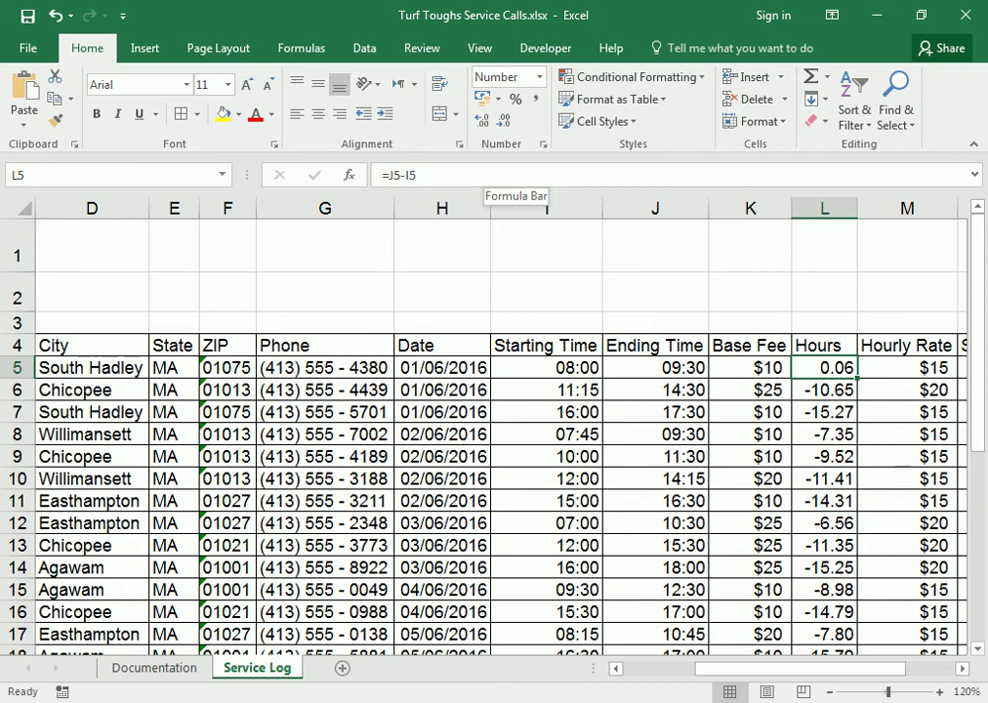
Step: Append *24 back onto L5's formula
key(F2)
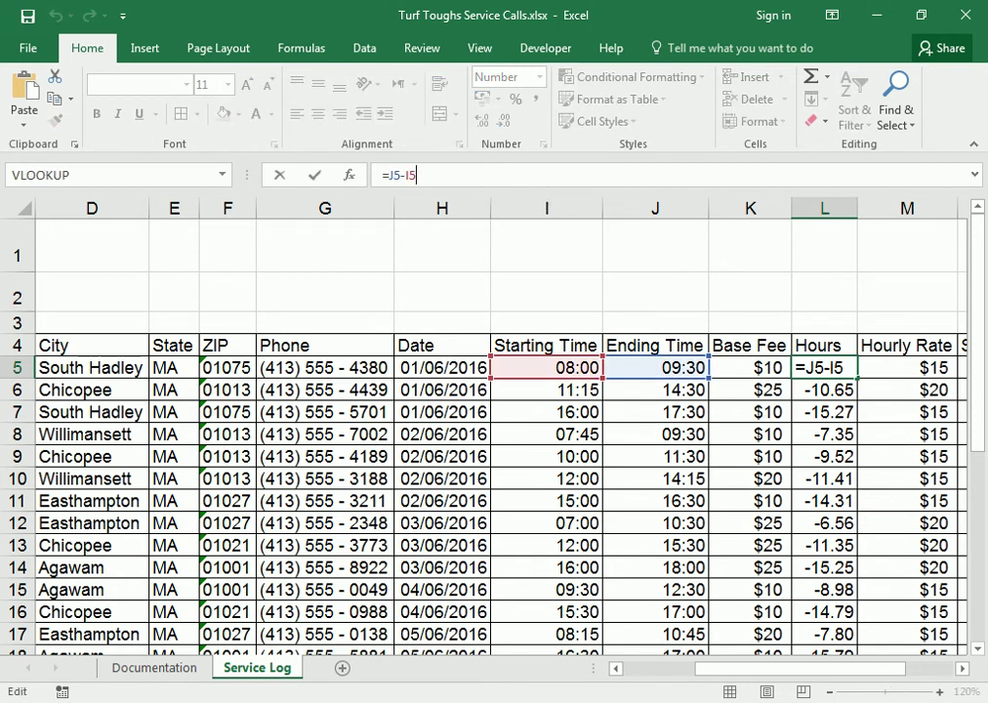
text(*24)
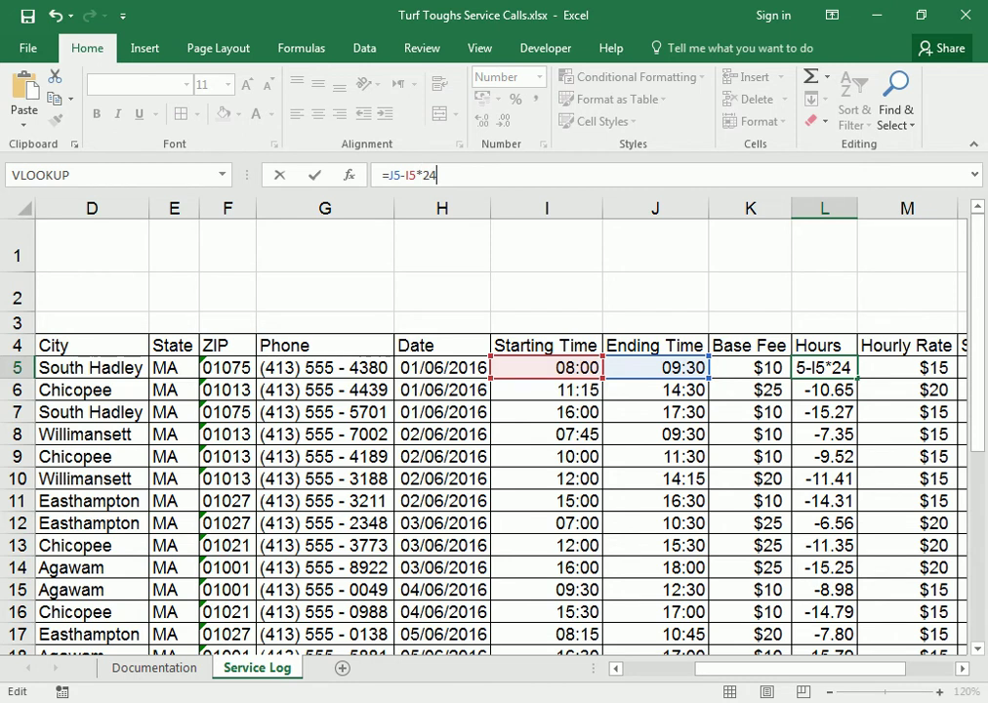
key(Return)
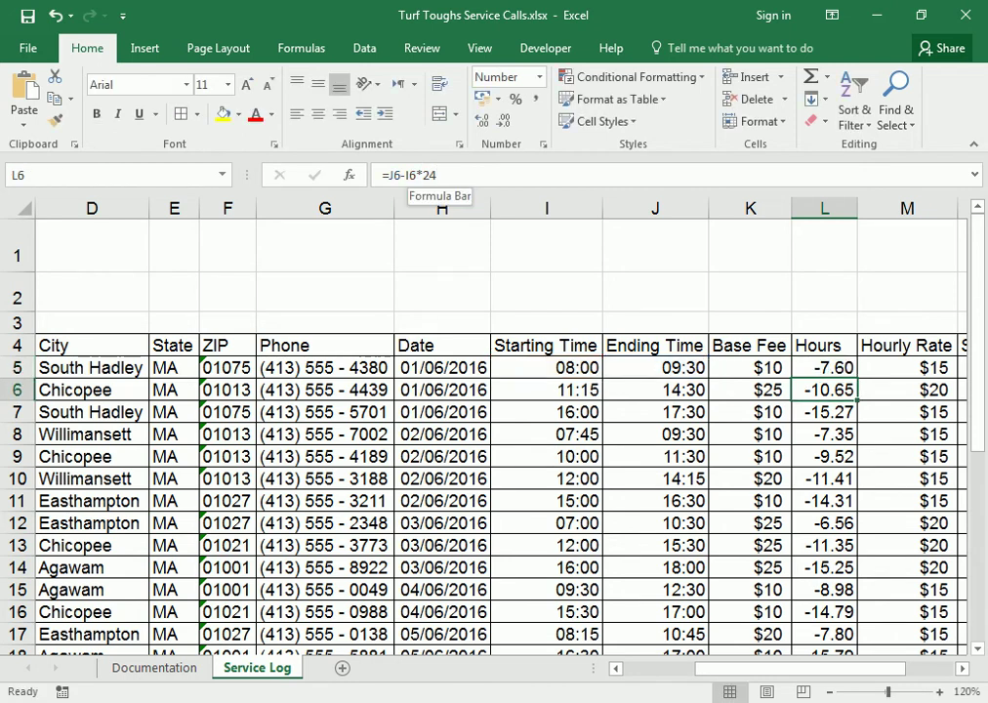
Step: Wrap J6-I6 in parentheses in L6's formula so it shows 3.25
click(385, 175)
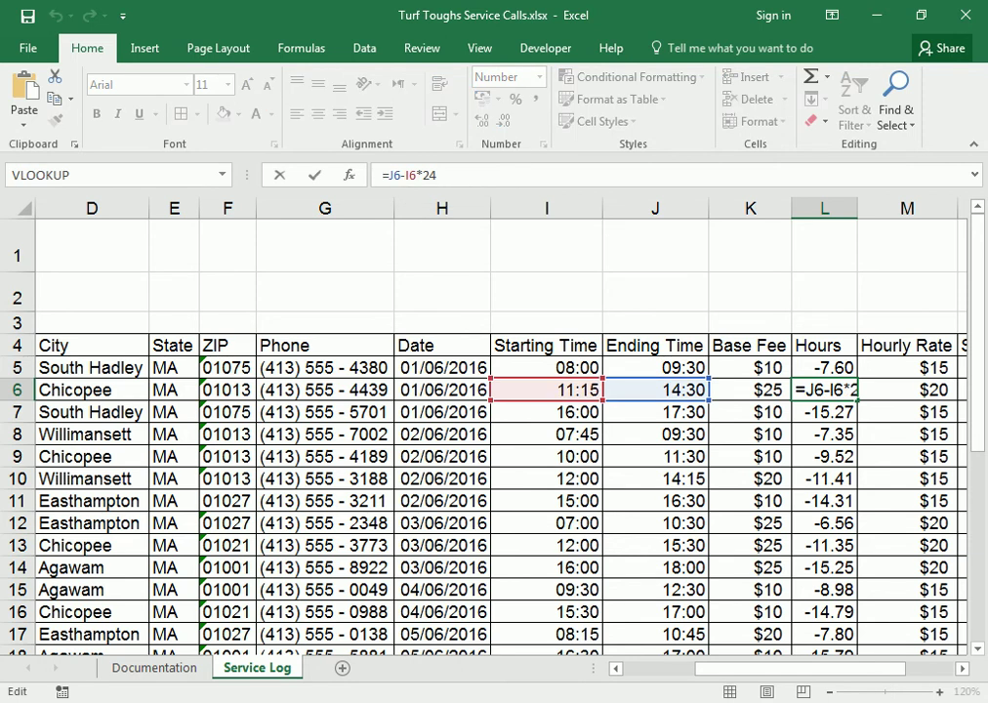
text(()
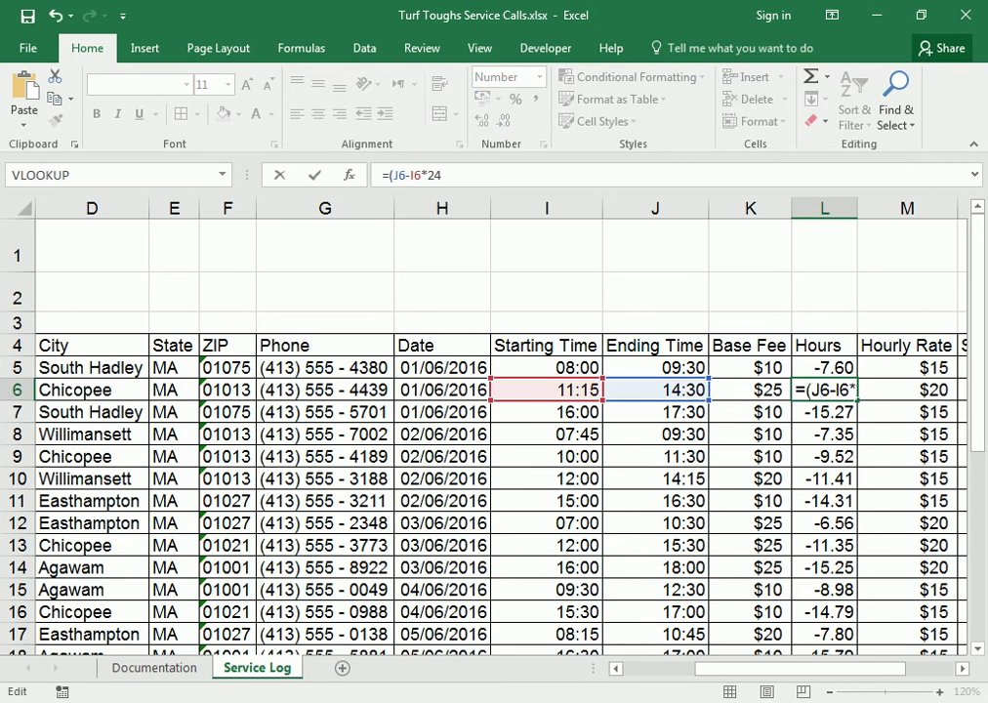
click(421, 175)
text())
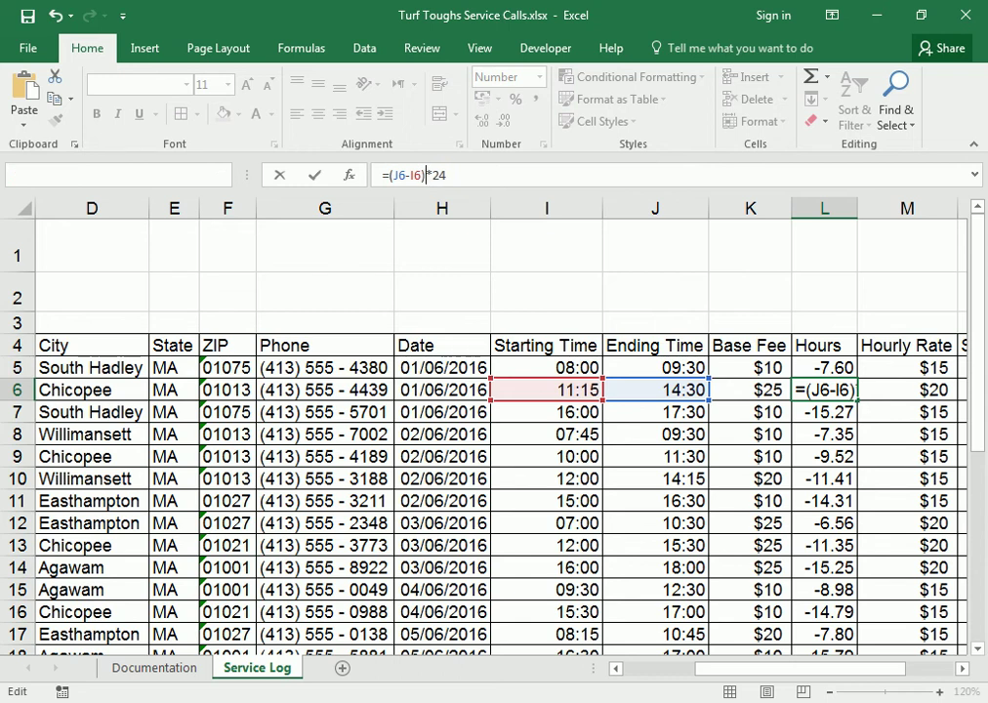
key(Return)
key(Up)
key(Up)
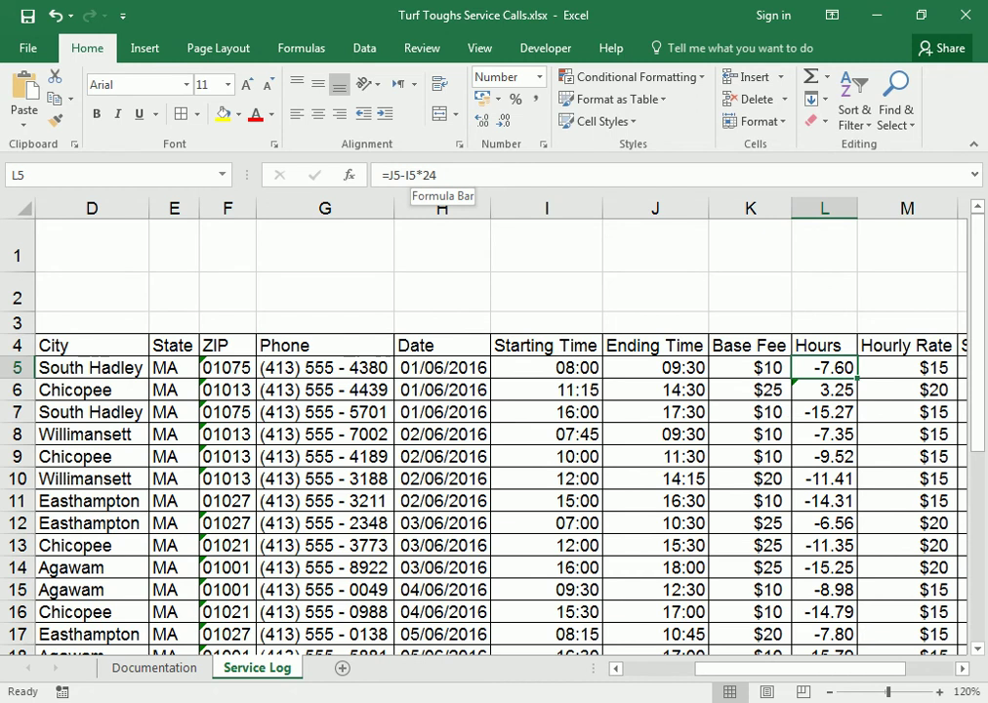
Step: Wrap J5-I5 in parentheses so L5 reads =(J5-I5)*24, showing 1.50
click(387, 175)
text(()
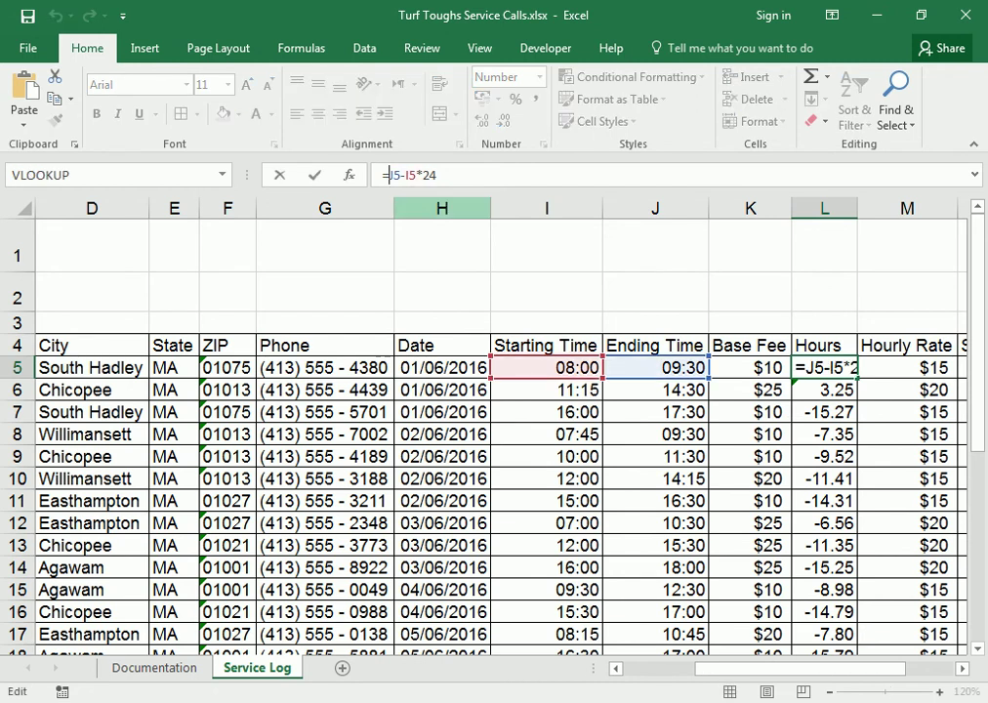
key(Right)
key(Right)
key(Right)
key(Right)
key(Right)
text())
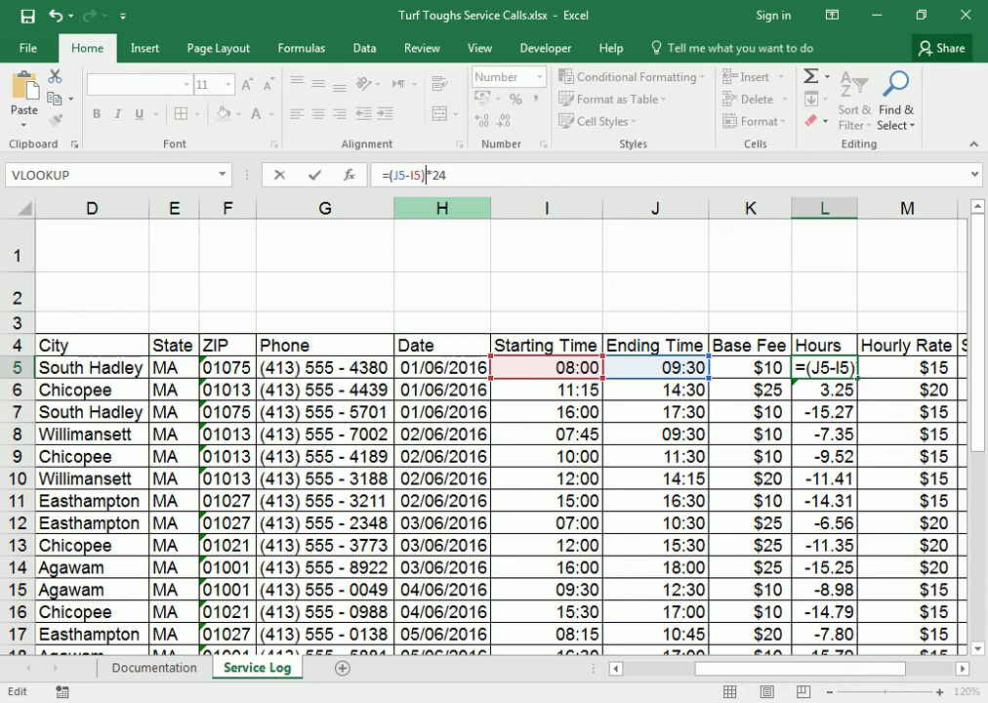
key(Return)
click(824, 367)
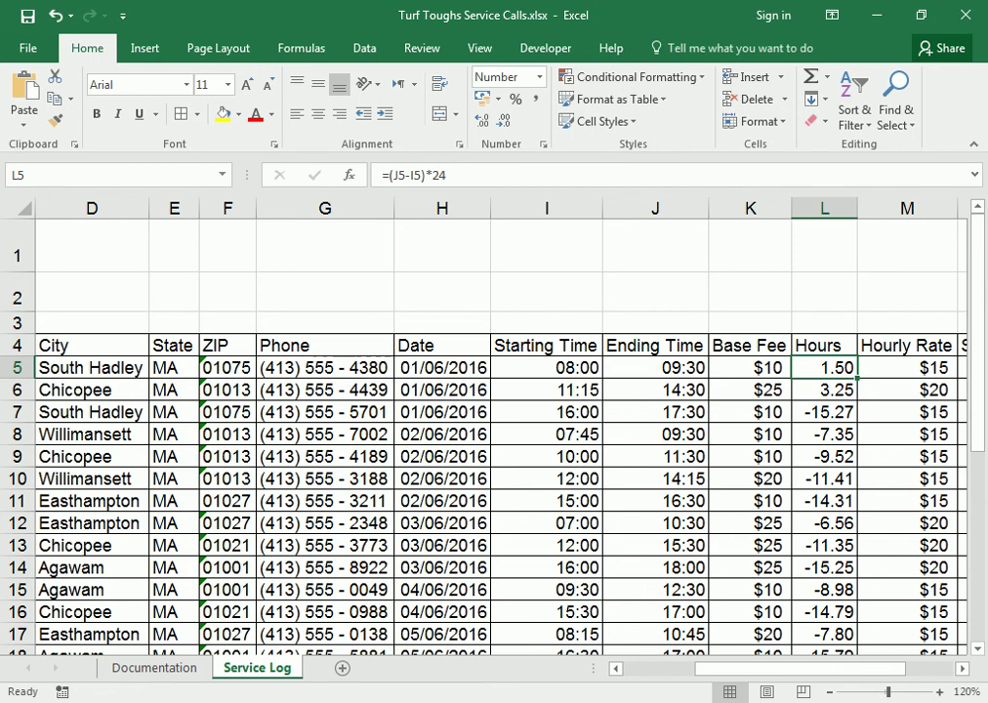
Step: Fill L5's Hours formula down to L9 and then through L32, then switch to Word
drag(857, 378, 856, 466)
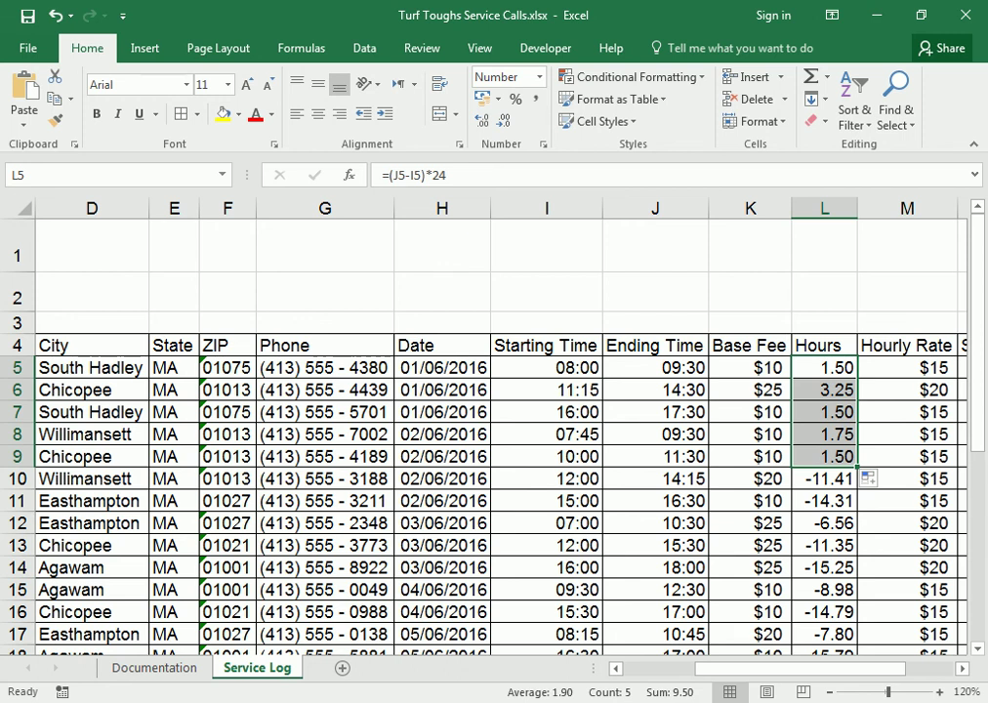
scroll(483, 439, down, 1)
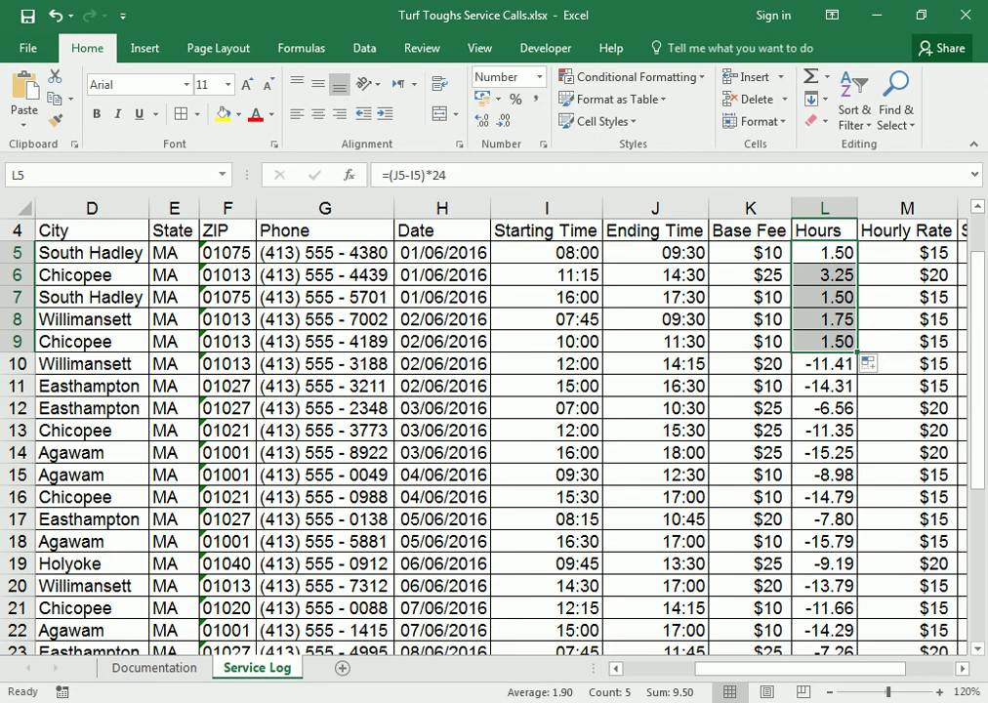
double_click(857, 352)
scroll(857, 351, down, 5)
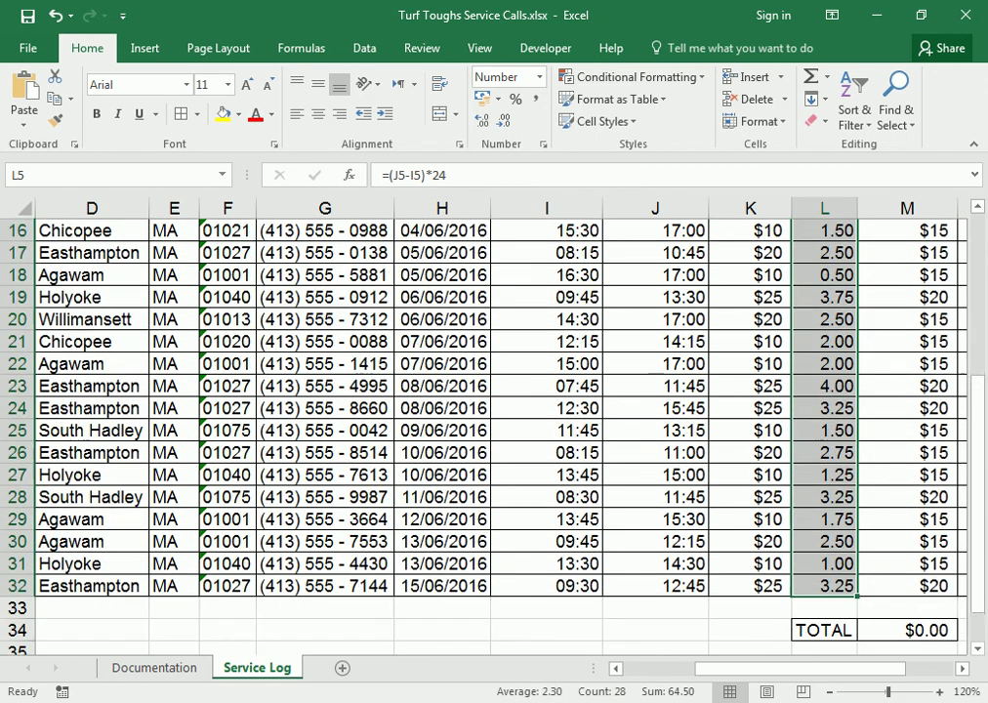
scroll(429, 440, up, 4)
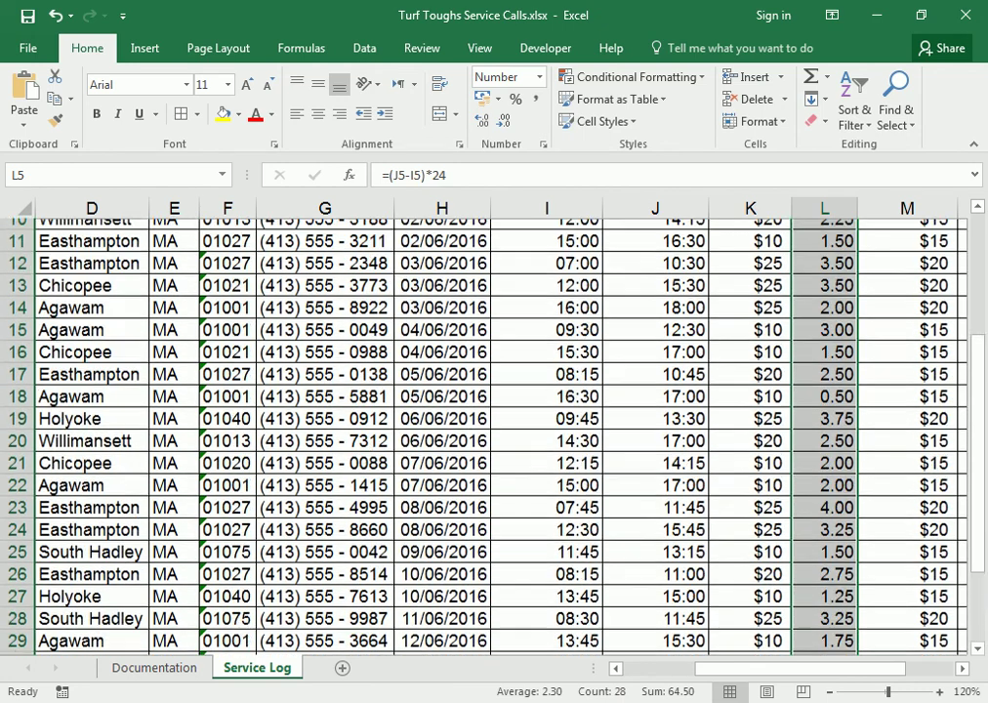
scroll(488, 430, up, 2)
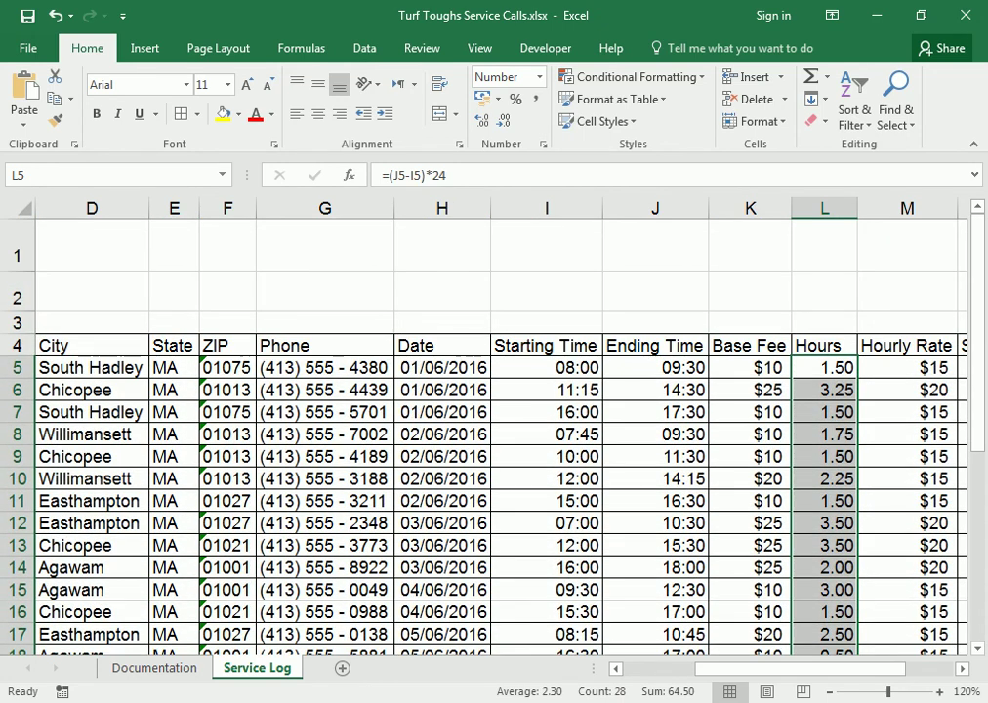
key(alt+Tab)
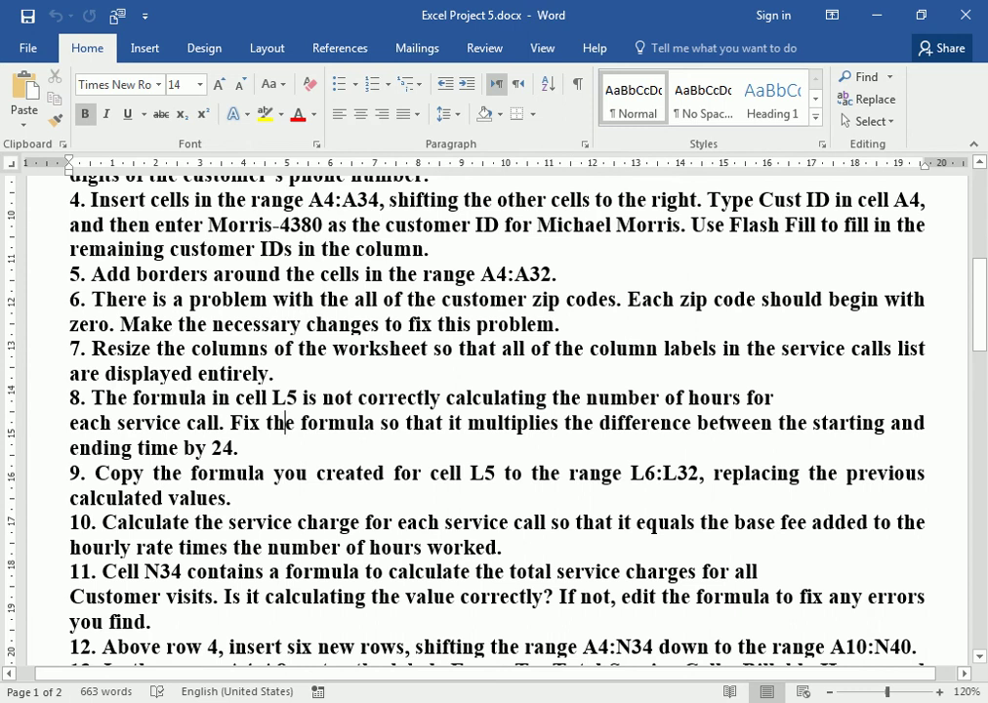
scroll(489, 420, down, 1)
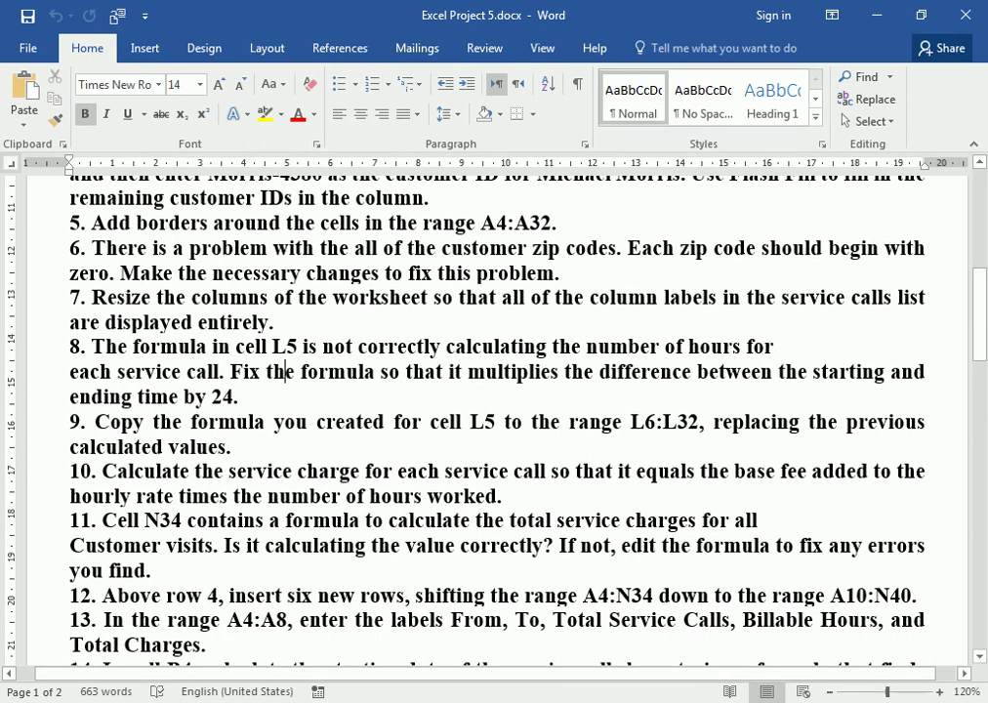